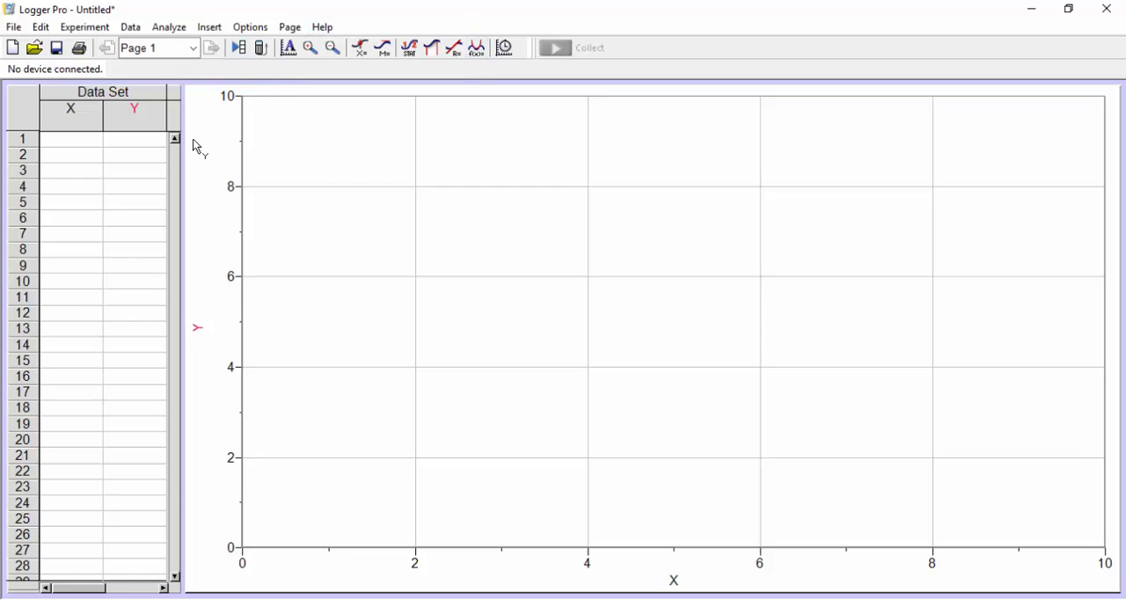
Step: Insert the movie incline2 from the 3-Uniform a folder inside Physics 2015
{"action": "left_click", "coordinate": [216, 30]}
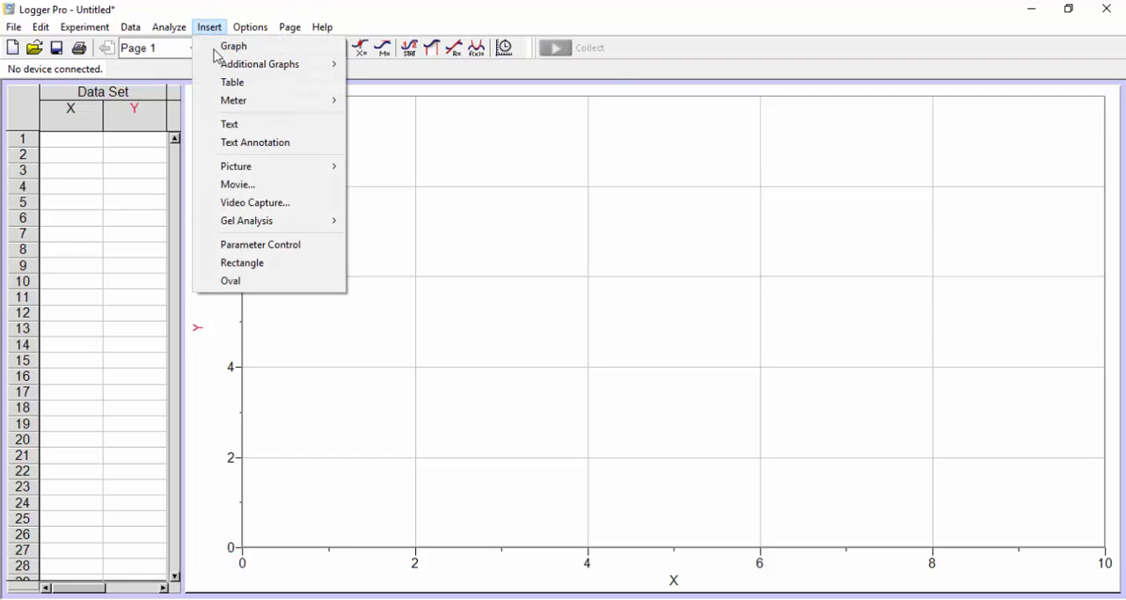
{"action": "left_click", "coordinate": [265, 191]}
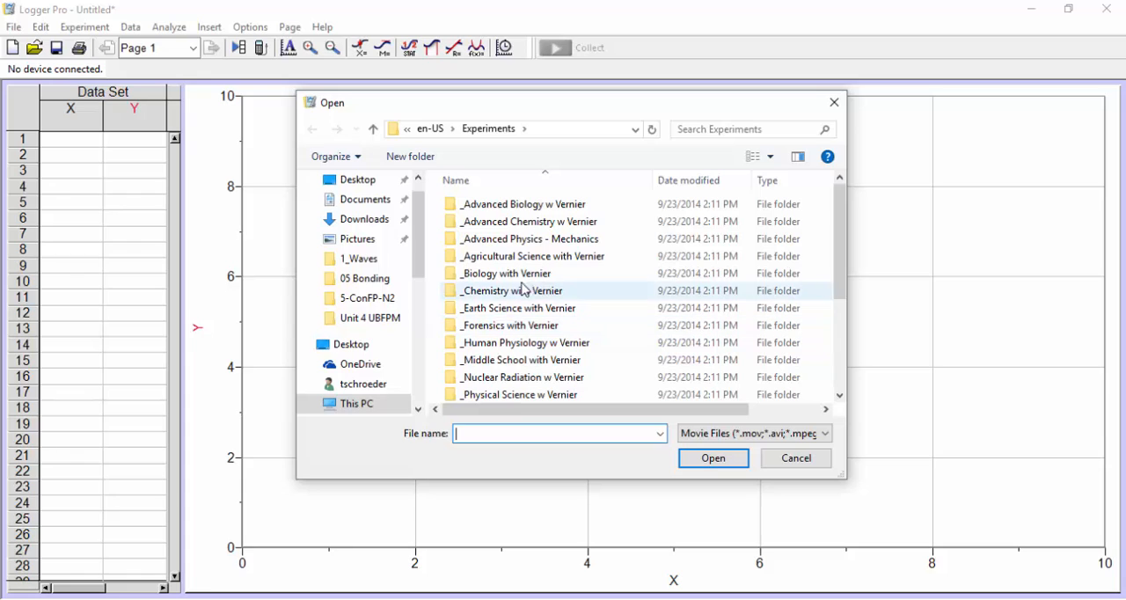
{"action": "scroll", "coordinate": [370, 321], "scroll_direction": "down", "scroll_amount": 1}
{"action": "scroll", "coordinate": [369, 328], "scroll_direction": "down", "scroll_amount": 5}
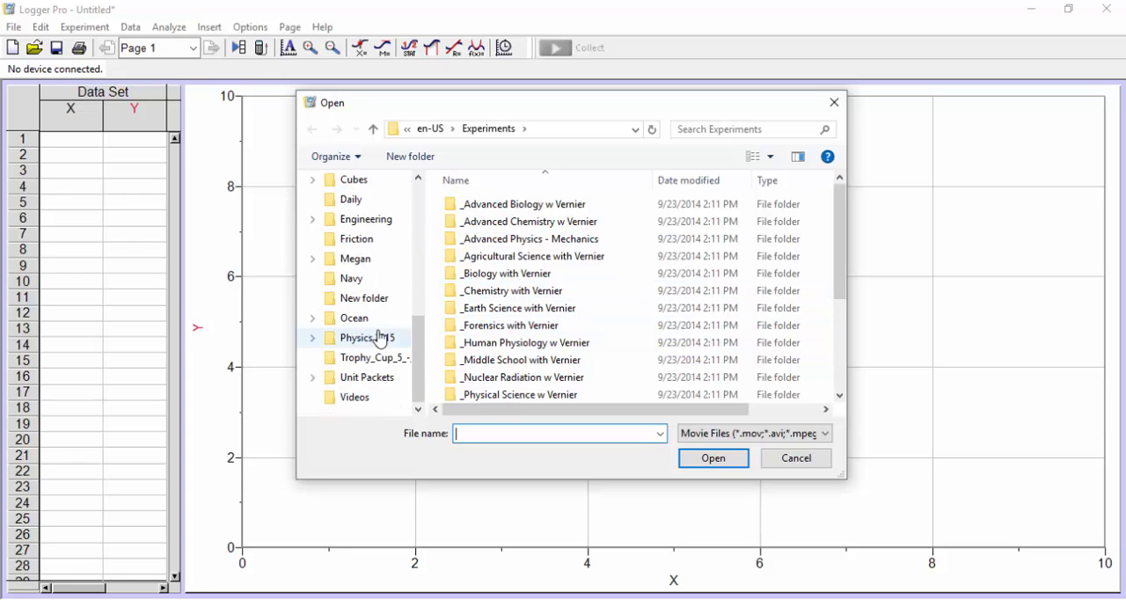
{"action": "left_click", "coordinate": [365, 342]}
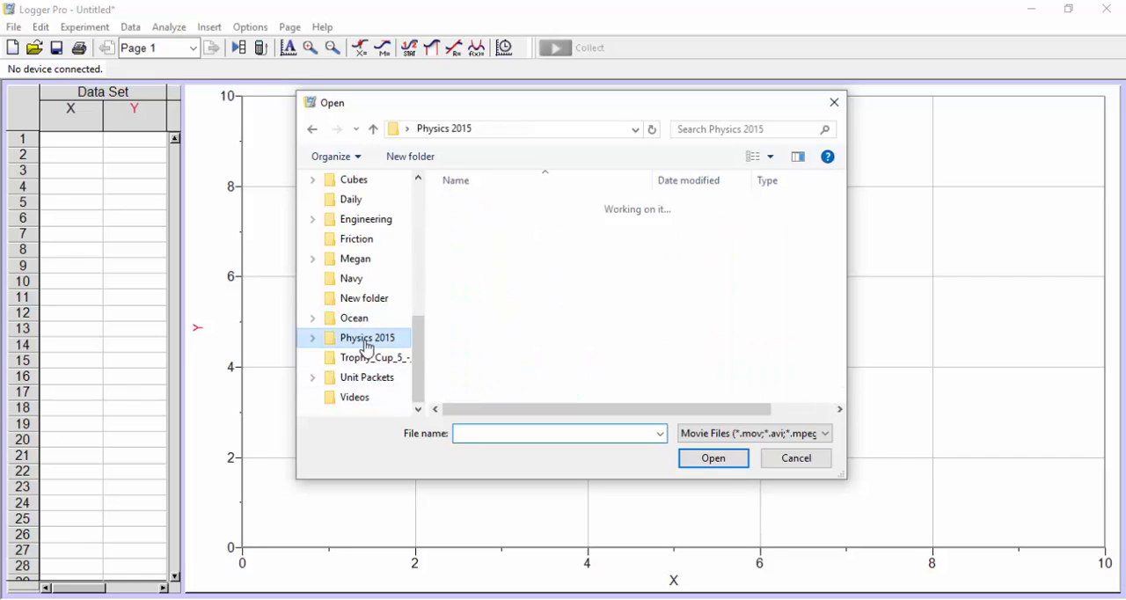
{"action": "double_click", "coordinate": [510, 222]}
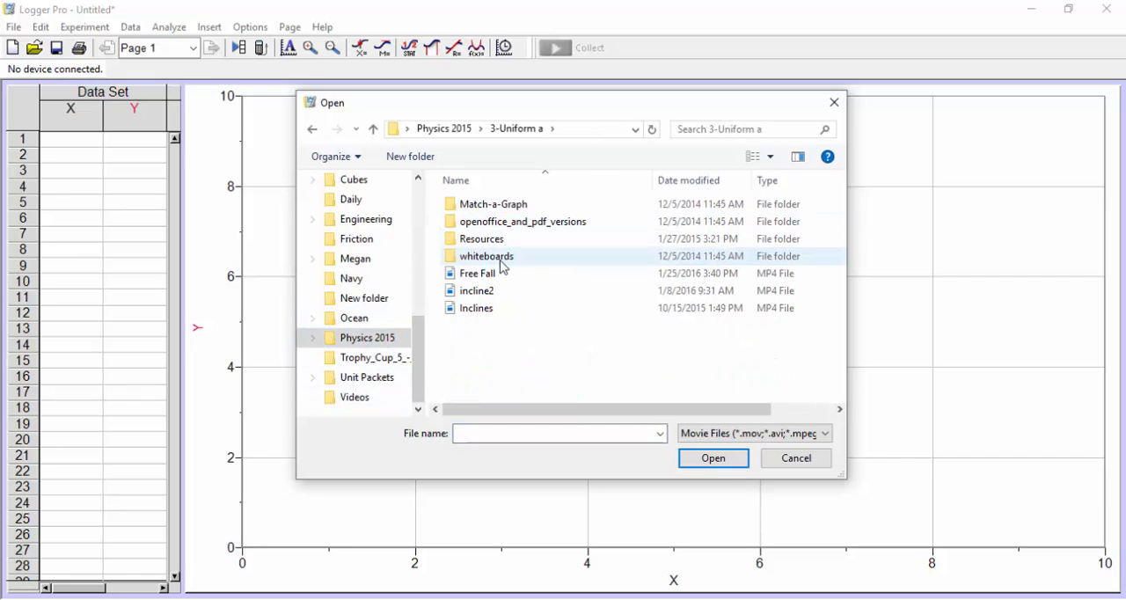
{"action": "double_click", "coordinate": [485, 291]}
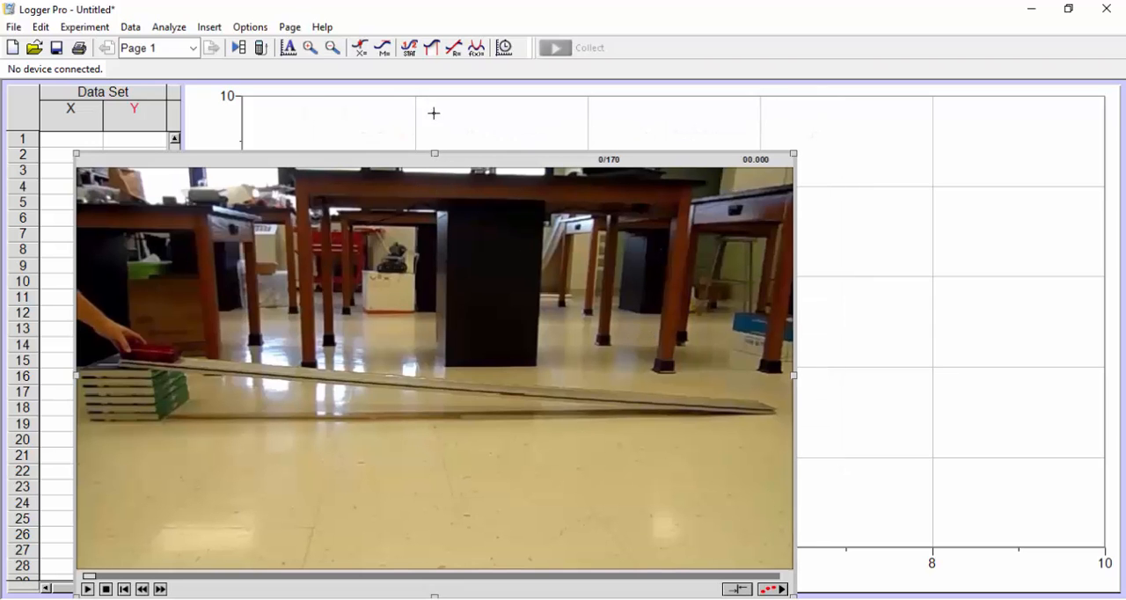
Step: Move the movie over the graph, play it through once and rewind it to the first frame
{"action": "left_click_drag", "start_coordinate": [357, 168], "coordinate": [514, 109]}
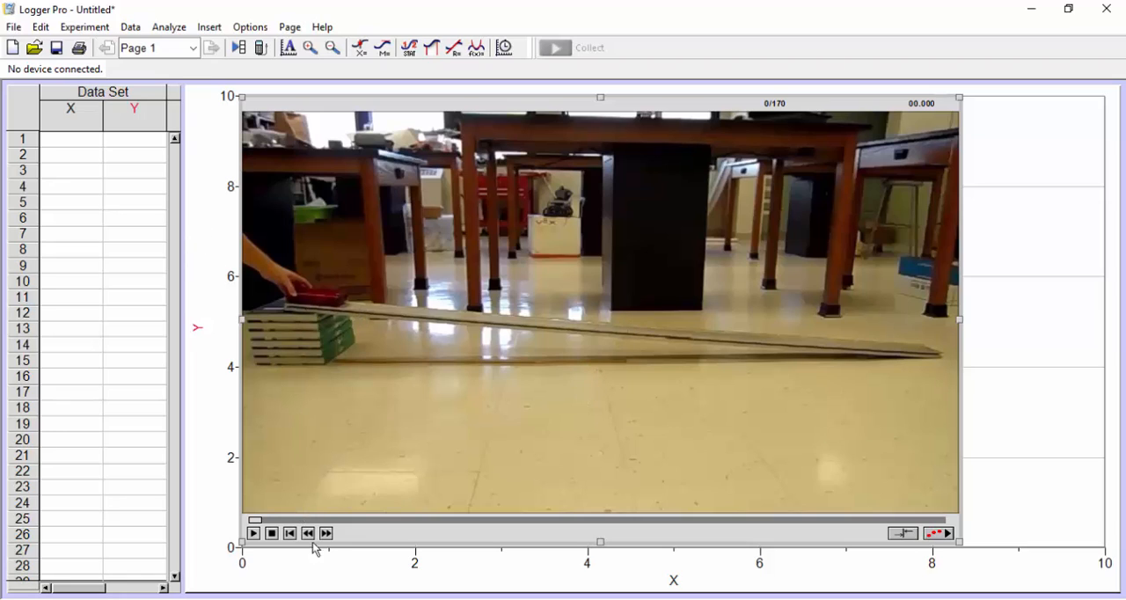
{"action": "left_click", "coordinate": [253, 533]}
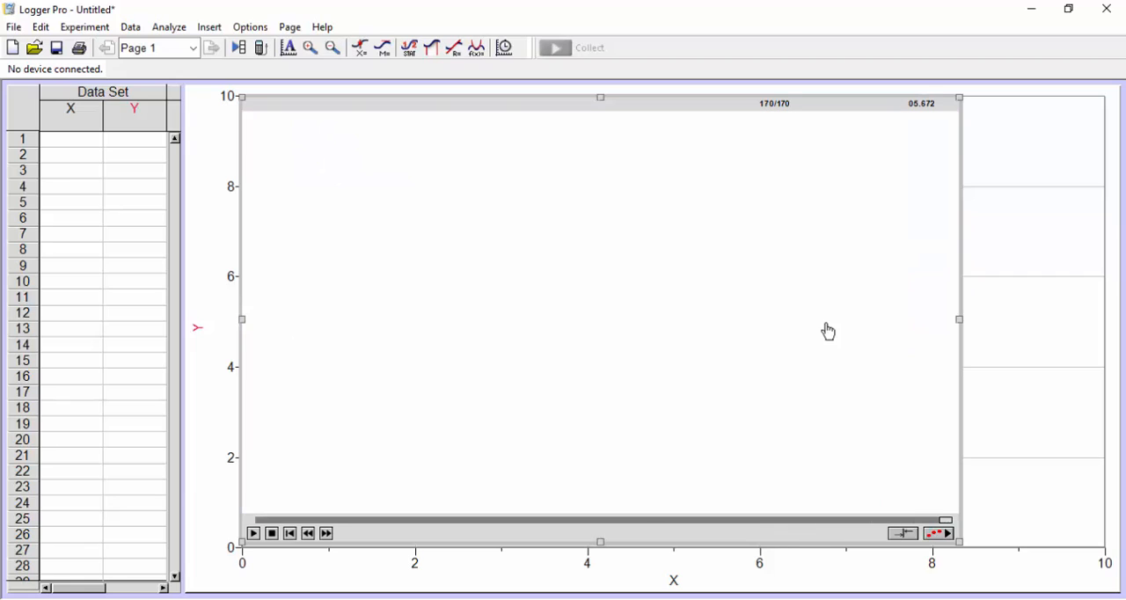
{"action": "left_click", "coordinate": [291, 535]}
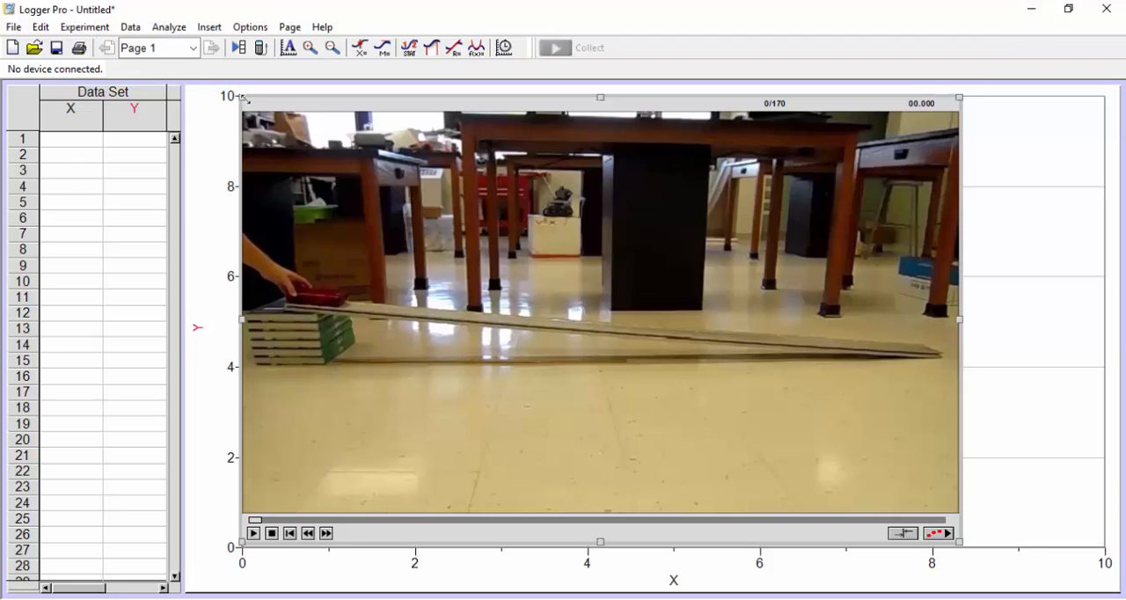
Step: Enlarge the movie to cover most of the graph area and place it directly beside the data table
{"action": "left_click_drag", "start_coordinate": [244, 98], "coordinate": [221, 87]}
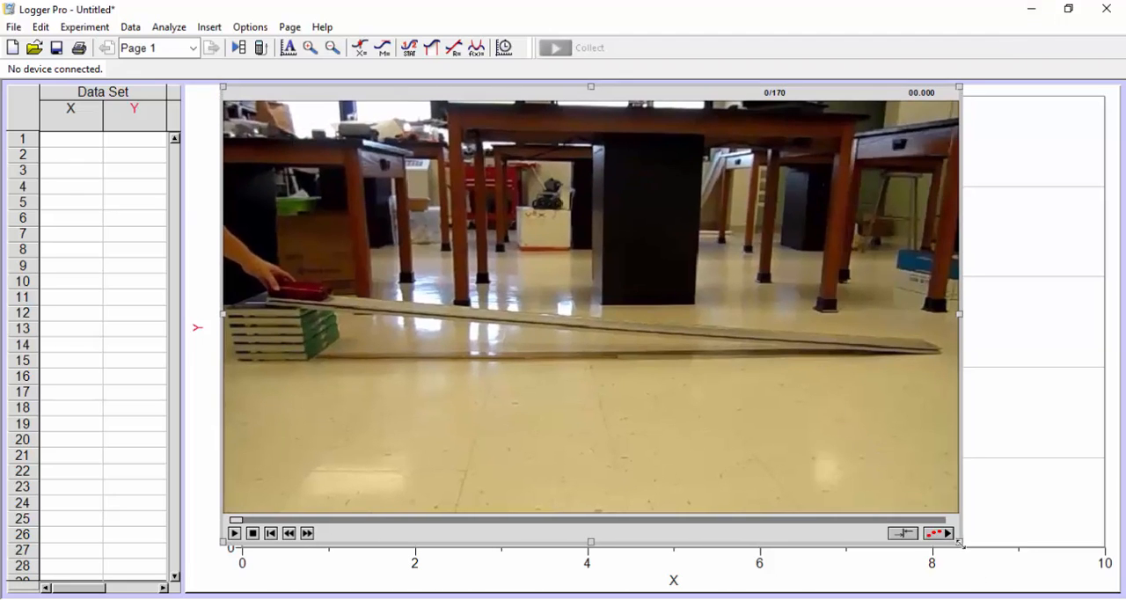
{"action": "left_click_drag", "start_coordinate": [961, 545], "coordinate": [1035, 590]}
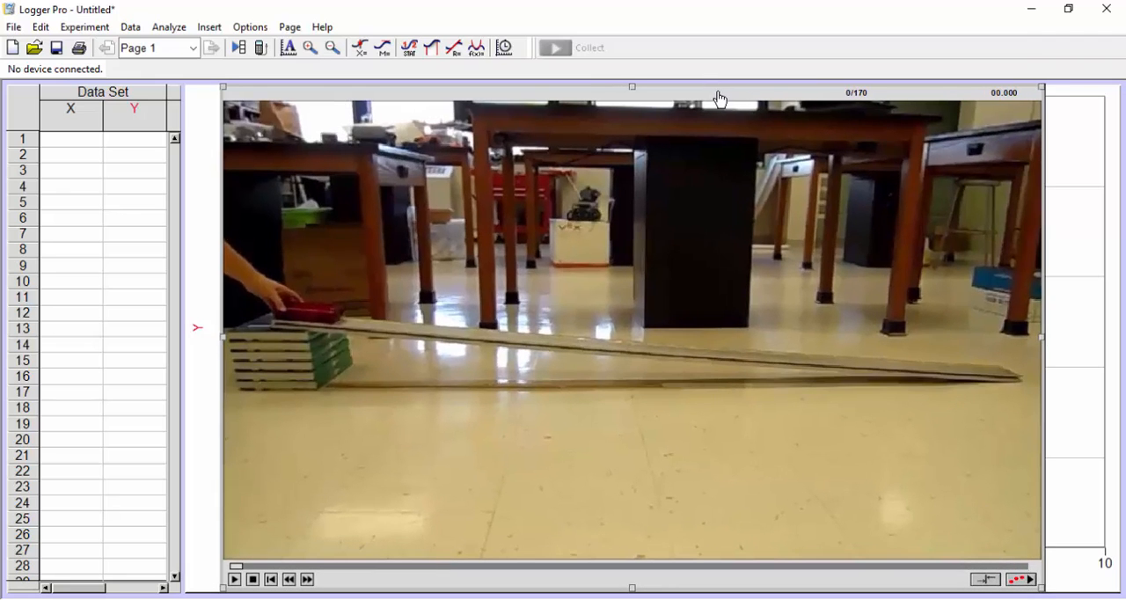
{"action": "left_click_drag", "start_coordinate": [719, 97], "coordinate": [683, 105]}
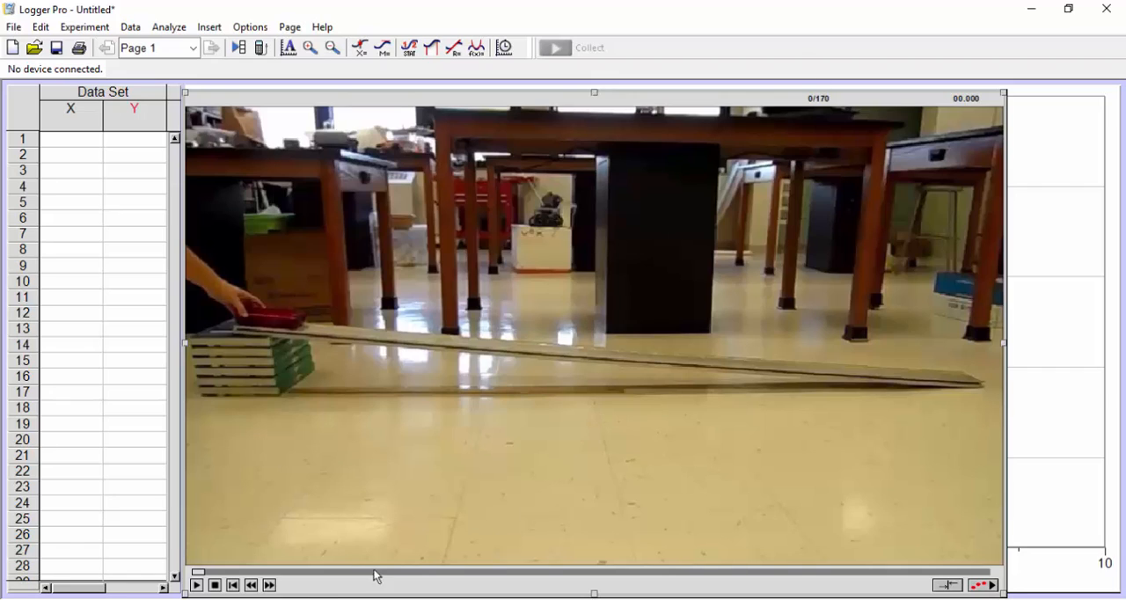
Step: Advance the movie frame by frame to frame 90, where the hand releases the red cart
{"action": "left_click", "coordinate": [269, 586]}
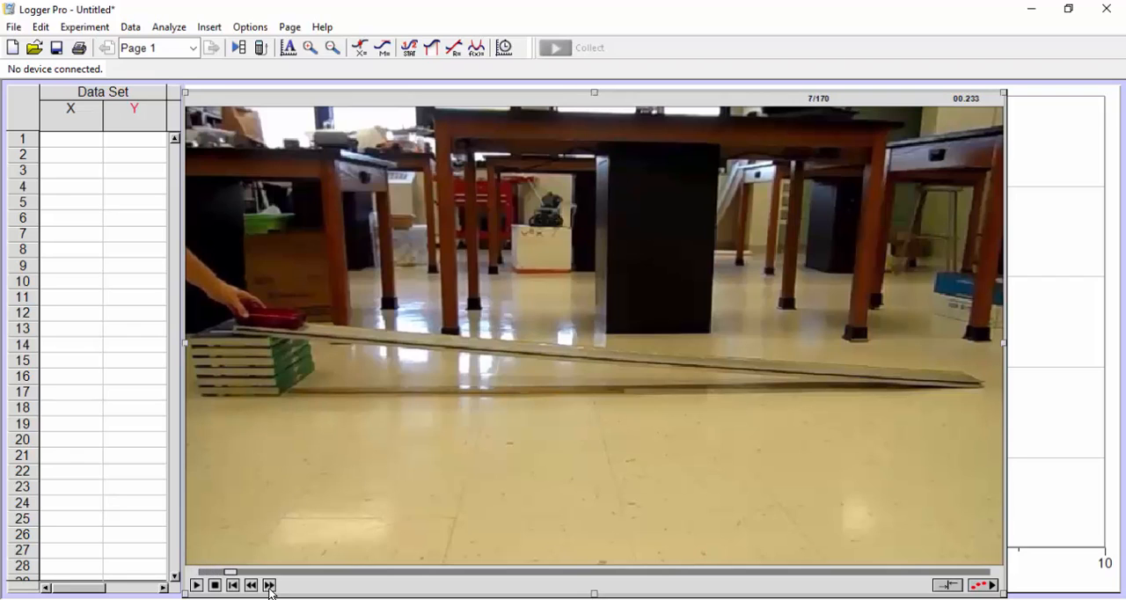
{"action": "left_click", "coordinate": [269, 588]}
{"action": "left_click", "coordinate": [270, 588]}
{"action": "left_click", "coordinate": [269, 588]}
{"action": "left_click", "coordinate": [269, 588]}
{"action": "left_click", "coordinate": [269, 588]}
{"action": "left_click", "coordinate": [269, 588]}
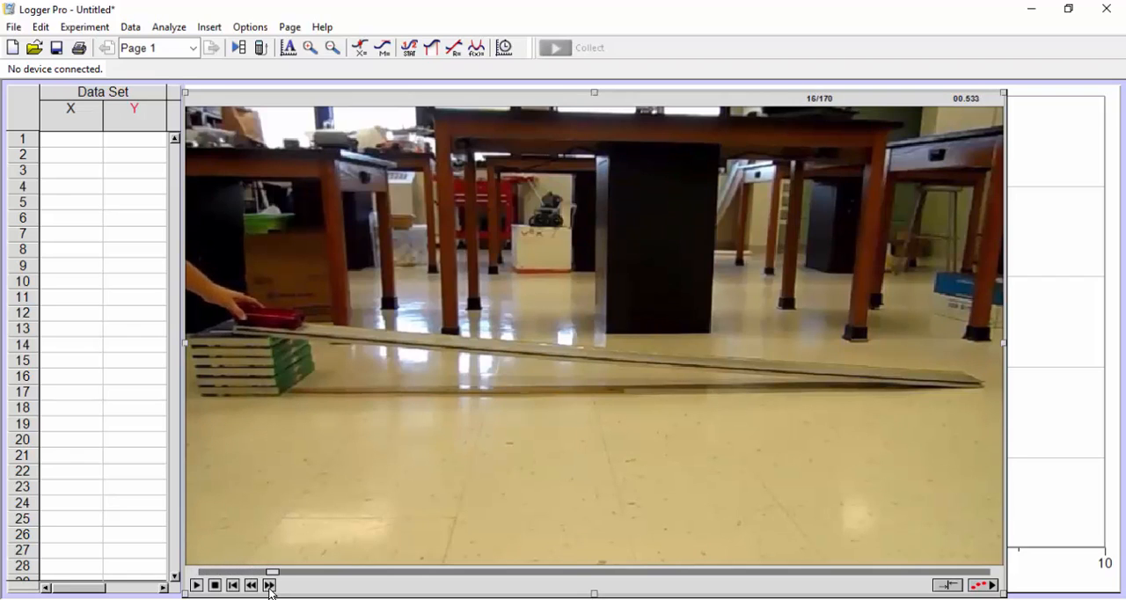
{"action": "left_click", "coordinate": [269, 587]}
{"action": "left_click", "coordinate": [269, 588]}
{"action": "left_click", "coordinate": [269, 589]}
{"action": "left_click", "coordinate": [269, 589]}
{"action": "left_click", "coordinate": [270, 589]}
{"action": "left_click", "coordinate": [269, 588]}
{"action": "left_click", "coordinate": [269, 588]}
{"action": "left_click", "coordinate": [269, 589]}
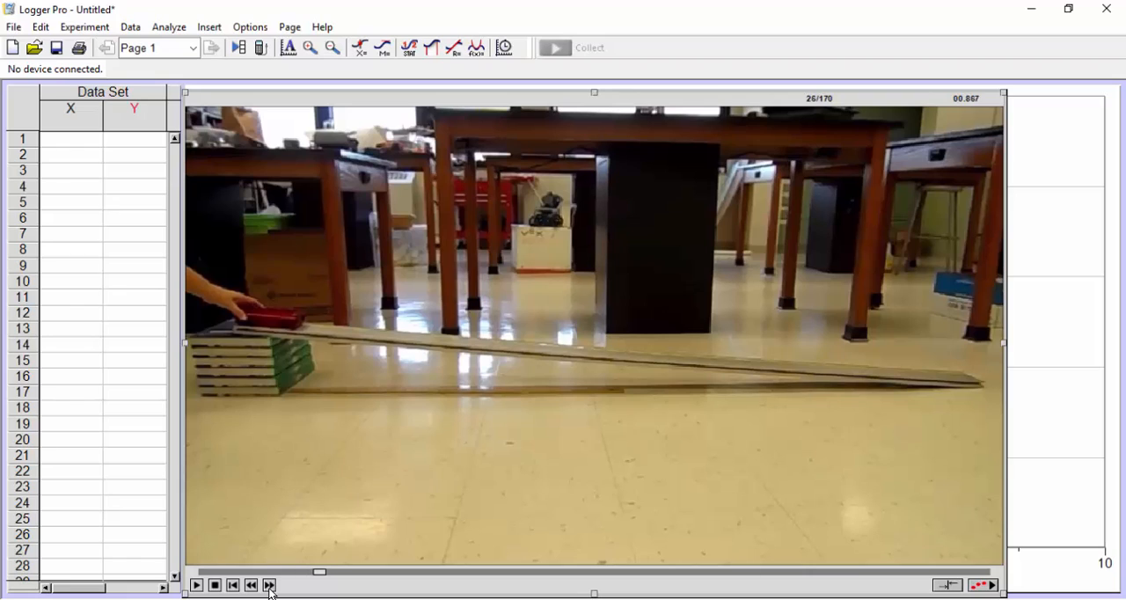
{"action": "left_click", "coordinate": [269, 589]}
{"action": "left_click", "coordinate": [270, 589]}
{"action": "left_click", "coordinate": [269, 589]}
{"action": "left_click", "coordinate": [270, 589]}
{"action": "left_click", "coordinate": [269, 588]}
{"action": "left_click", "coordinate": [270, 589]}
{"action": "left_click", "coordinate": [269, 588]}
{"action": "left_click", "coordinate": [270, 588]}
{"action": "left_click", "coordinate": [270, 589]}
{"action": "left_click", "coordinate": [269, 589]}
{"action": "left_click", "coordinate": [269, 586]}
{"action": "left_click", "coordinate": [269, 586]}
{"action": "left_click", "coordinate": [269, 586]}
{"action": "left_click", "coordinate": [269, 586]}
{"action": "left_click", "coordinate": [270, 586]}
{"action": "left_click", "coordinate": [269, 586]}
{"action": "left_click", "coordinate": [269, 585]}
{"action": "left_click", "coordinate": [270, 586]}
{"action": "left_click", "coordinate": [269, 587]}
{"action": "left_click", "coordinate": [269, 587]}
{"action": "left_click", "coordinate": [269, 587]}
{"action": "left_click", "coordinate": [269, 587]}
{"action": "left_click", "coordinate": [269, 587]}
{"action": "left_click", "coordinate": [269, 587]}
{"action": "left_click", "coordinate": [270, 587]}
{"action": "left_click", "coordinate": [270, 587]}
{"action": "left_click", "coordinate": [270, 587]}
{"action": "left_click", "coordinate": [269, 587]}
{"action": "left_click", "coordinate": [270, 587]}
{"action": "left_click", "coordinate": [270, 587]}
{"action": "left_click", "coordinate": [270, 587]}
{"action": "left_click", "coordinate": [269, 587]}
{"action": "left_click", "coordinate": [270, 587]}
{"action": "left_click", "coordinate": [269, 587]}
{"action": "left_click", "coordinate": [269, 587]}
{"action": "left_click", "coordinate": [269, 587]}
{"action": "left_click", "coordinate": [269, 587]}
{"action": "left_click", "coordinate": [269, 587]}
{"action": "left_click", "coordinate": [269, 587]}
{"action": "left_click", "coordinate": [269, 587]}
{"action": "left_click", "coordinate": [269, 587]}
{"action": "left_click", "coordinate": [269, 587]}
{"action": "left_click", "coordinate": [269, 586]}
{"action": "left_click", "coordinate": [269, 586]}
{"action": "left_click", "coordinate": [269, 587]}
{"action": "left_click", "coordinate": [269, 587]}
{"action": "left_click", "coordinate": [270, 586]}
{"action": "left_click", "coordinate": [269, 587]}
{"action": "left_click", "coordinate": [270, 587]}
{"action": "left_click", "coordinate": [269, 587]}
{"action": "left_click", "coordinate": [270, 587]}
{"action": "left_click", "coordinate": [269, 586]}
{"action": "left_click", "coordinate": [269, 587]}
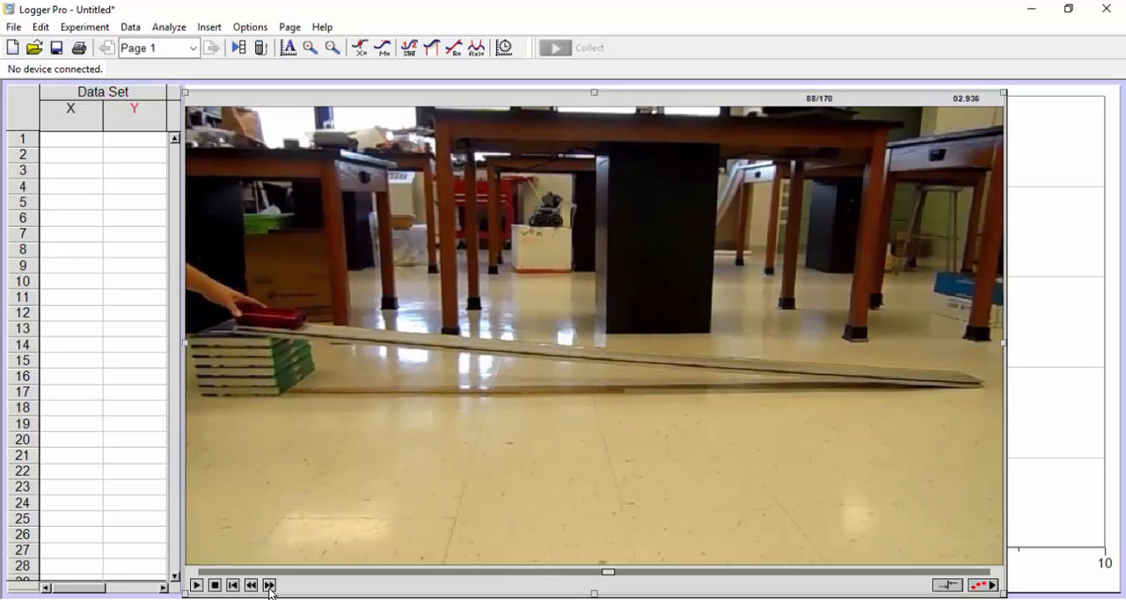
{"action": "left_click", "coordinate": [269, 586]}
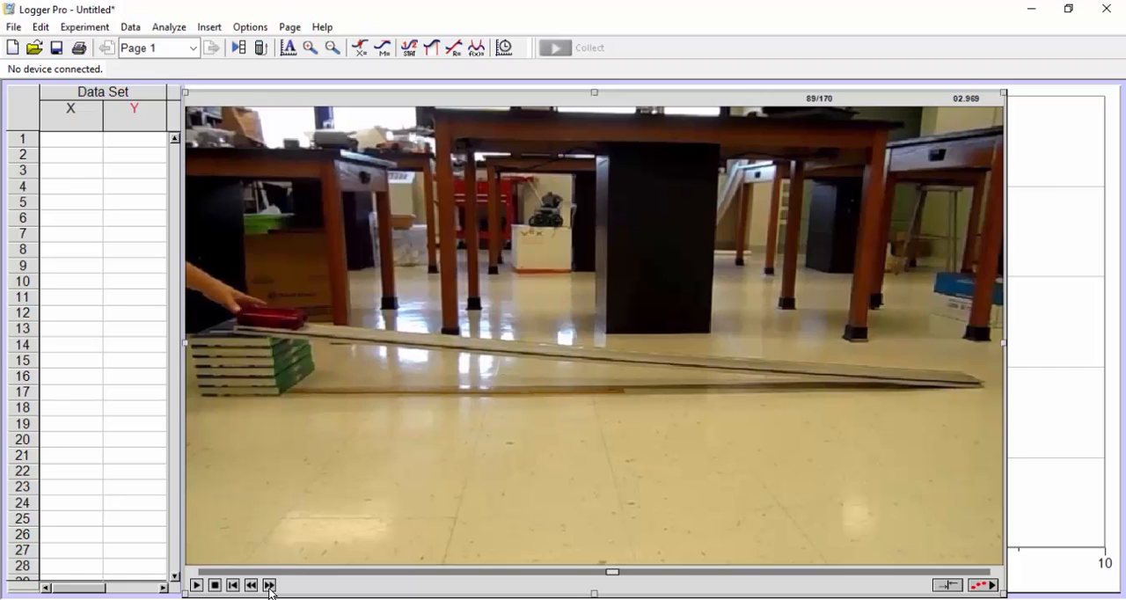
{"action": "left_click", "coordinate": [269, 587]}
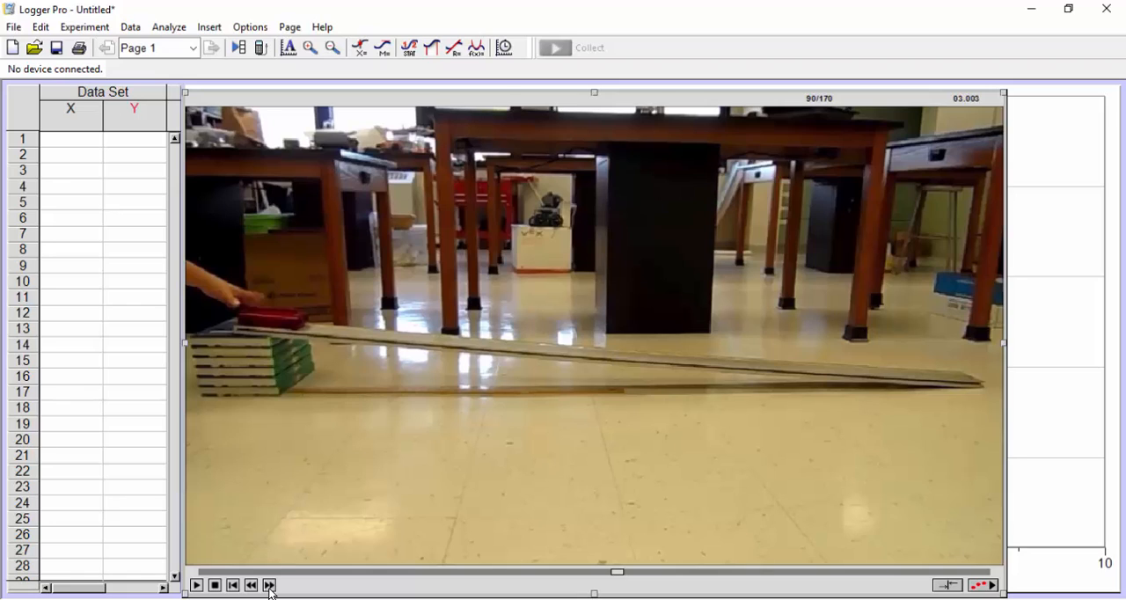
Step: Show the video analysis tools and set the movie scale to 1 m along the light-coloured stick beside the books
{"action": "left_click", "coordinate": [987, 587]}
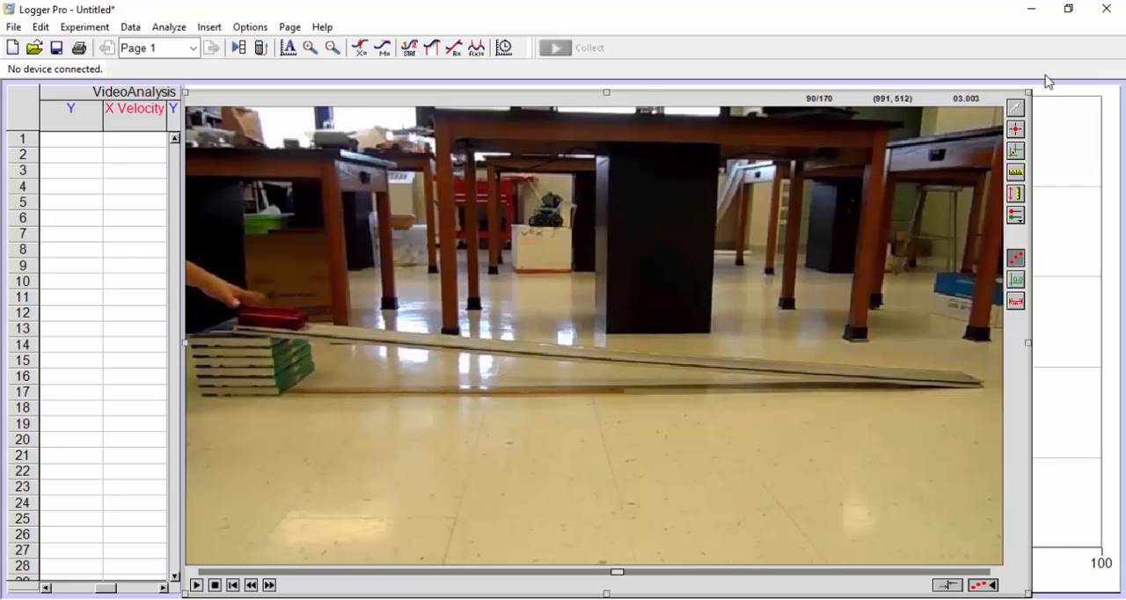
{"action": "left_click", "coordinate": [1018, 178]}
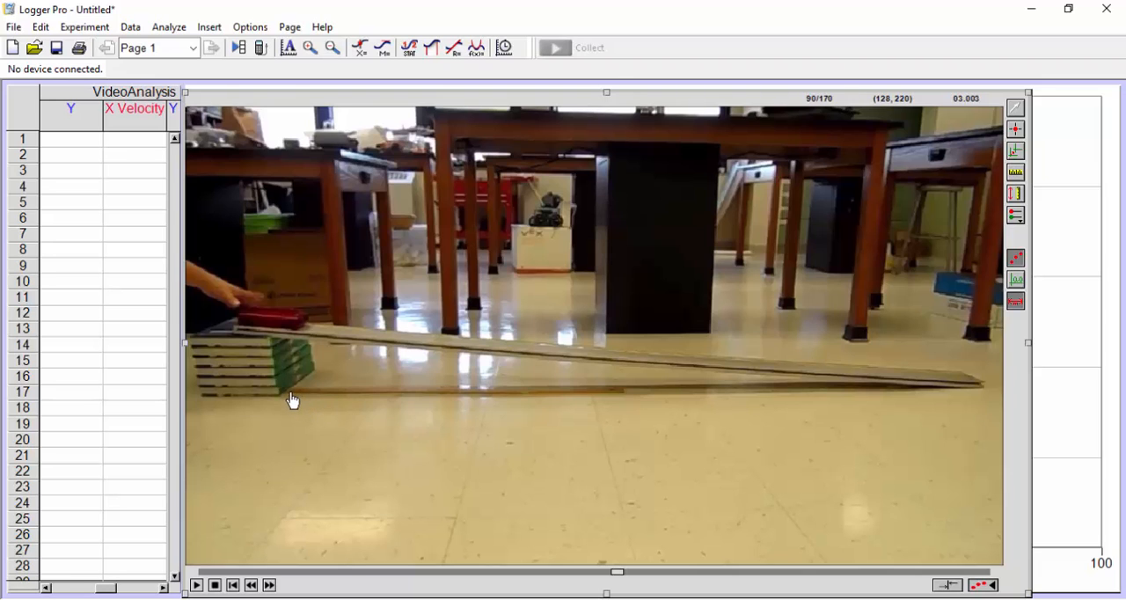
{"action": "mouse_move", "coordinate": [291, 399]}
{"action": "left_mouse_down"}
{"action": "mouse_move", "coordinate": [367, 397]}
{"action": "mouse_move", "coordinate": [300, 414]}
{"action": "left_mouse_up"}
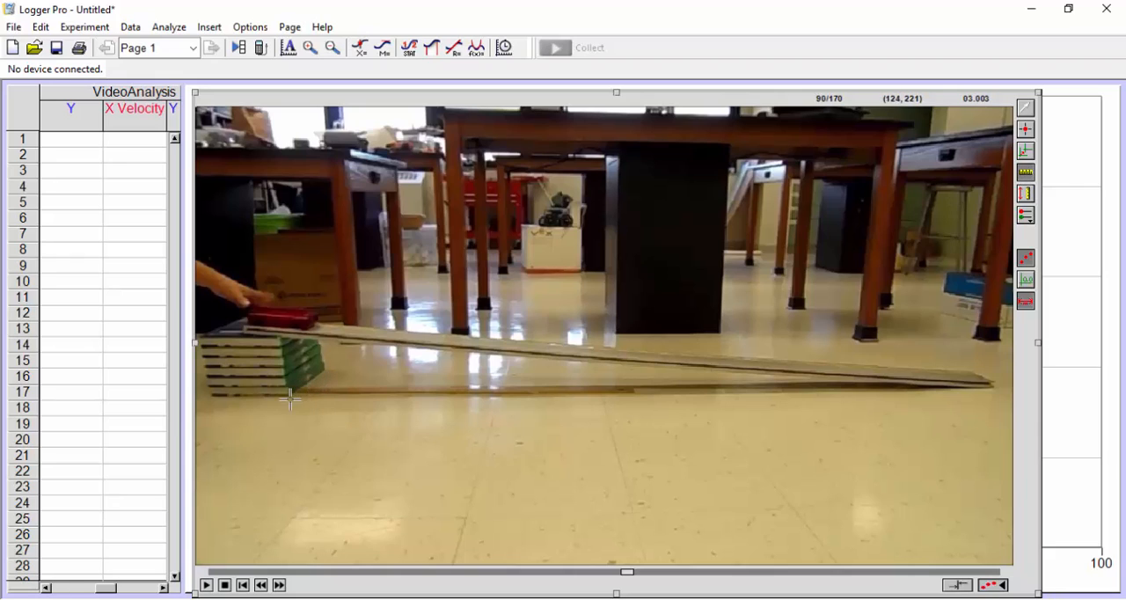
{"action": "left_click_drag", "start_coordinate": [297, 393], "coordinate": [635, 390]}
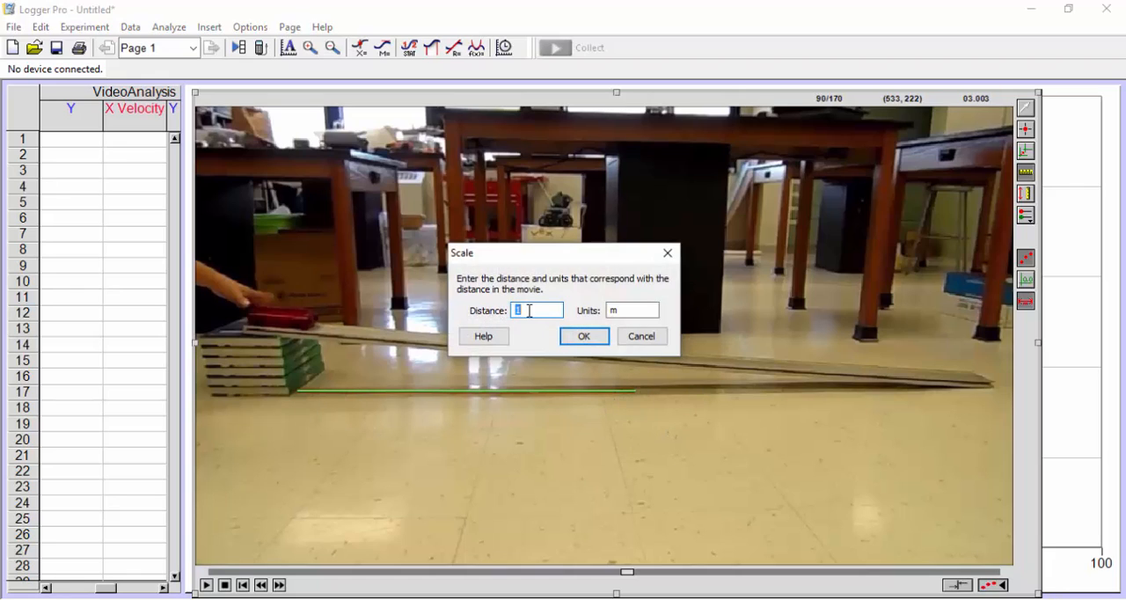
{"action": "left_click", "coordinate": [581, 339]}
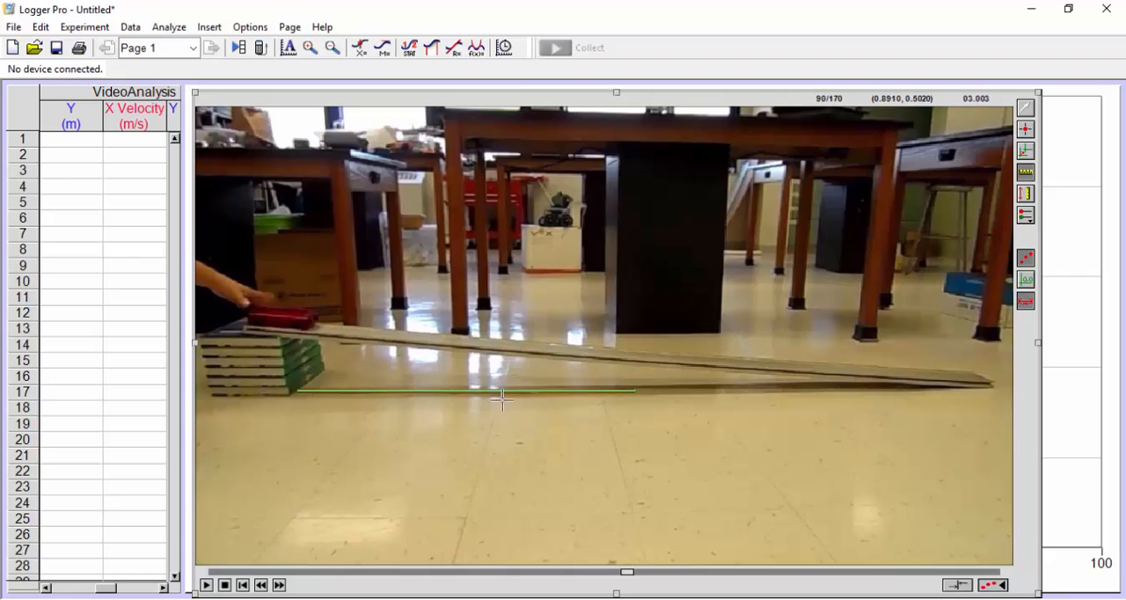
Step: Set the movie scale to 30 cm across the width of one floor tile below the ramp
{"action": "left_click_drag", "start_coordinate": [497, 406], "coordinate": [607, 409]}
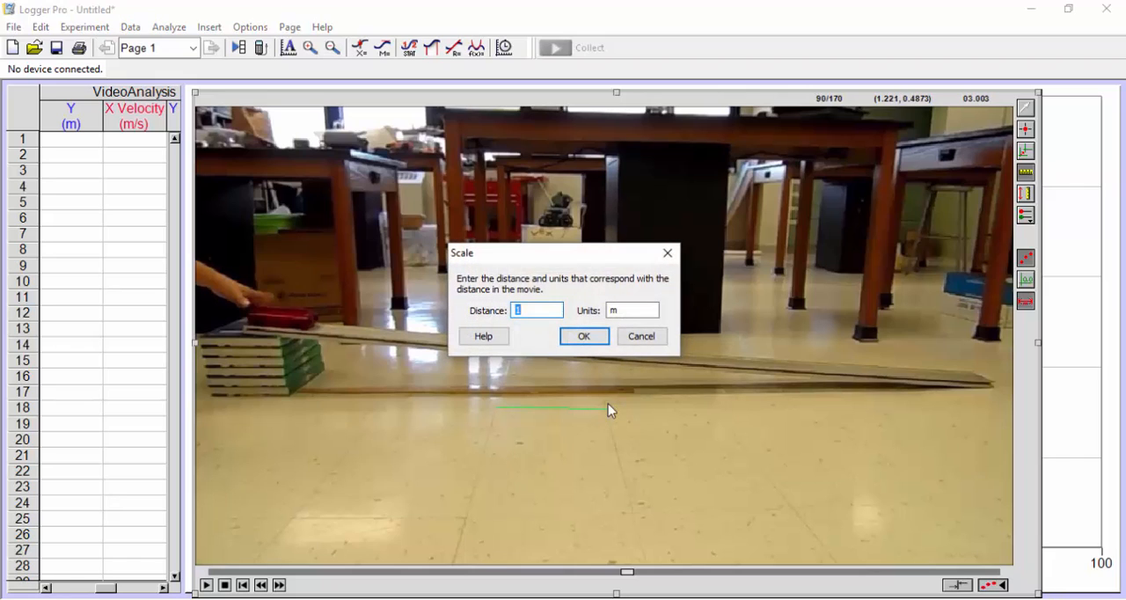
{"action": "type", "text": "30"}
{"action": "left_click", "coordinate": [611, 310]}
{"action": "type", "text": "c"}
{"action": "key", "text": "Return"}
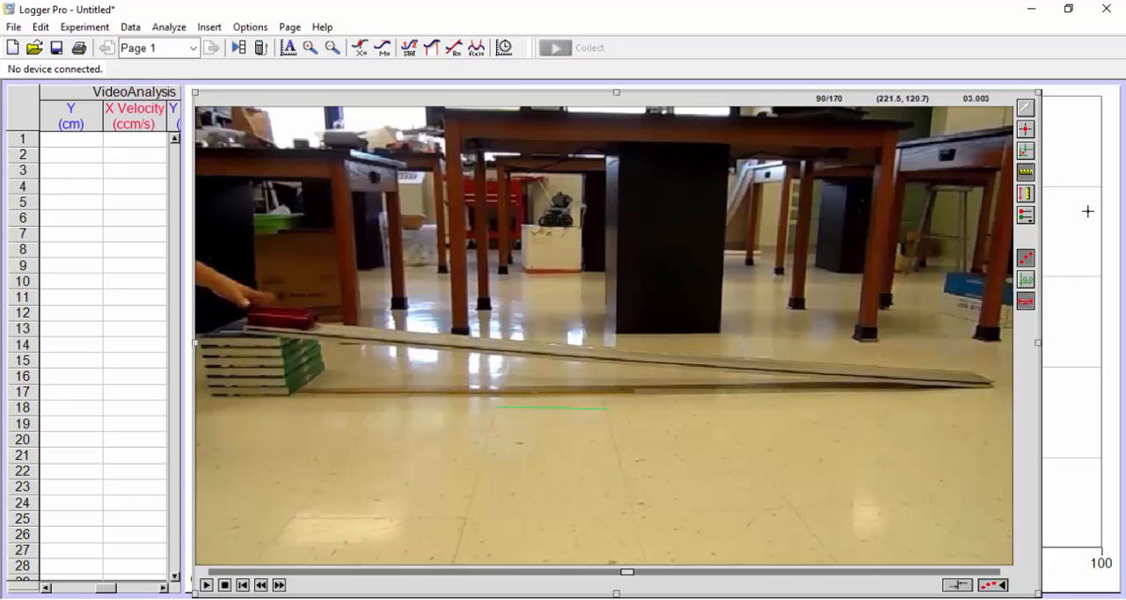
Step: Place the coordinate origin at the lower front corner of the red cart, keeping the axes horizontal and vertical
{"action": "left_click", "coordinate": [1027, 155]}
{"action": "left_click", "coordinate": [249, 322]}
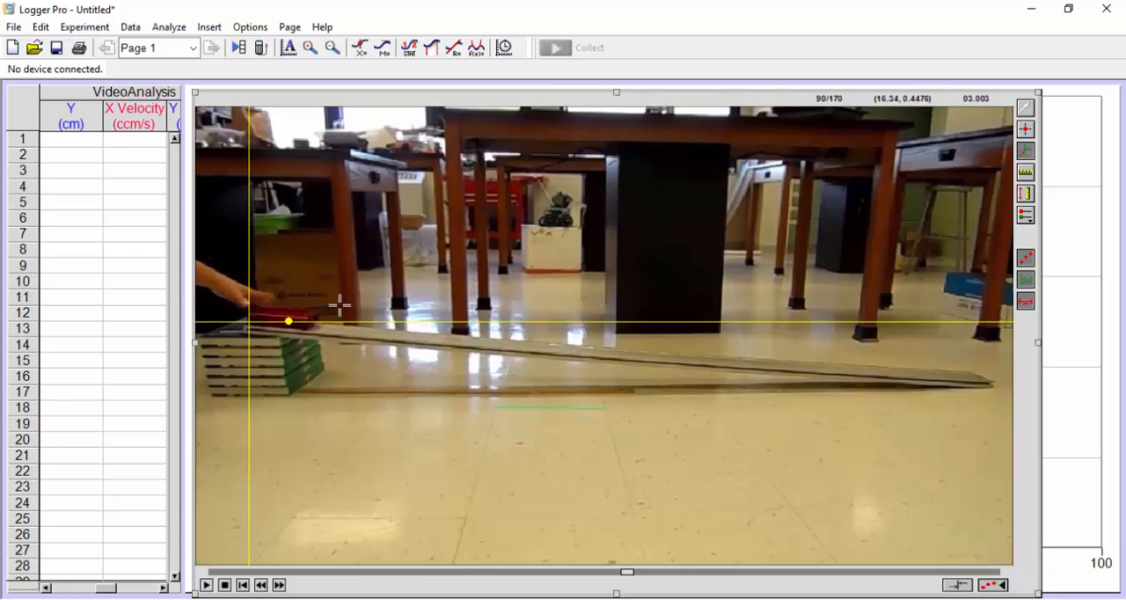
{"action": "left_click", "coordinate": [1025, 155]}
{"action": "left_click", "coordinate": [303, 326]}
{"action": "mouse_move", "coordinate": [304, 325]}
{"action": "left_mouse_down"}
{"action": "mouse_move", "coordinate": [302, 337]}
{"action": "mouse_move", "coordinate": [489, 395]}
{"action": "mouse_move", "coordinate": [671, 349]}
{"action": "mouse_move", "coordinate": [721, 370]}
{"action": "mouse_move", "coordinate": [636, 322]}
{"action": "mouse_move", "coordinate": [536, 225]}
{"action": "mouse_move", "coordinate": [402, 327]}
{"action": "mouse_move", "coordinate": [308, 327]}
{"action": "left_mouse_up"}
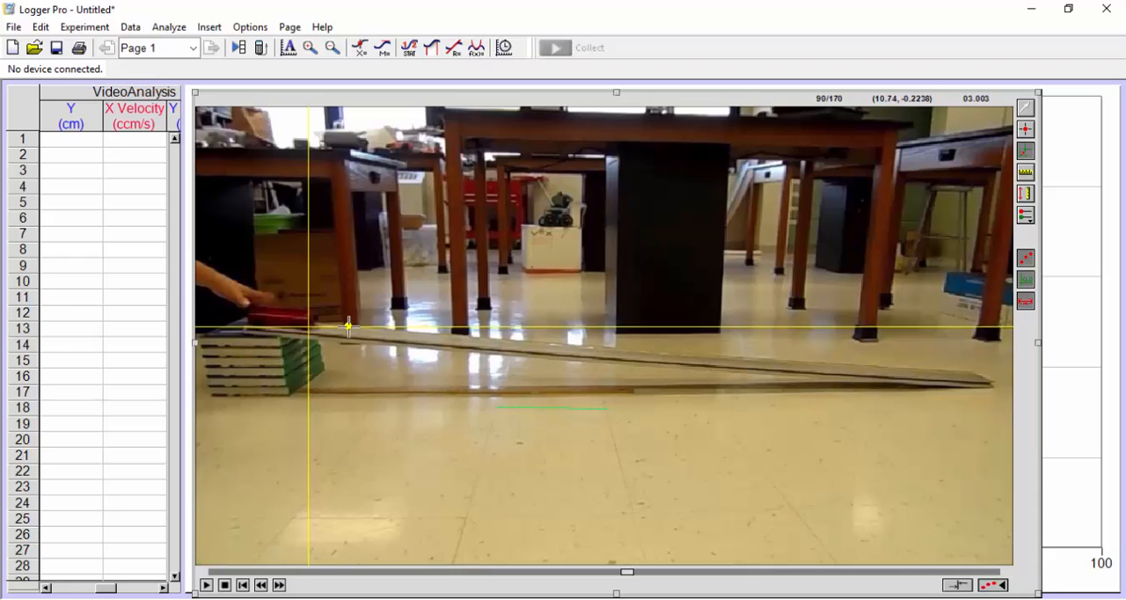
{"action": "mouse_move", "coordinate": [347, 332]}
{"action": "left_mouse_down"}
{"action": "mouse_move", "coordinate": [302, 374]}
{"action": "mouse_move", "coordinate": [255, 349]}
{"action": "mouse_move", "coordinate": [246, 329]}
{"action": "mouse_move", "coordinate": [341, 327]}
{"action": "left_mouse_up"}
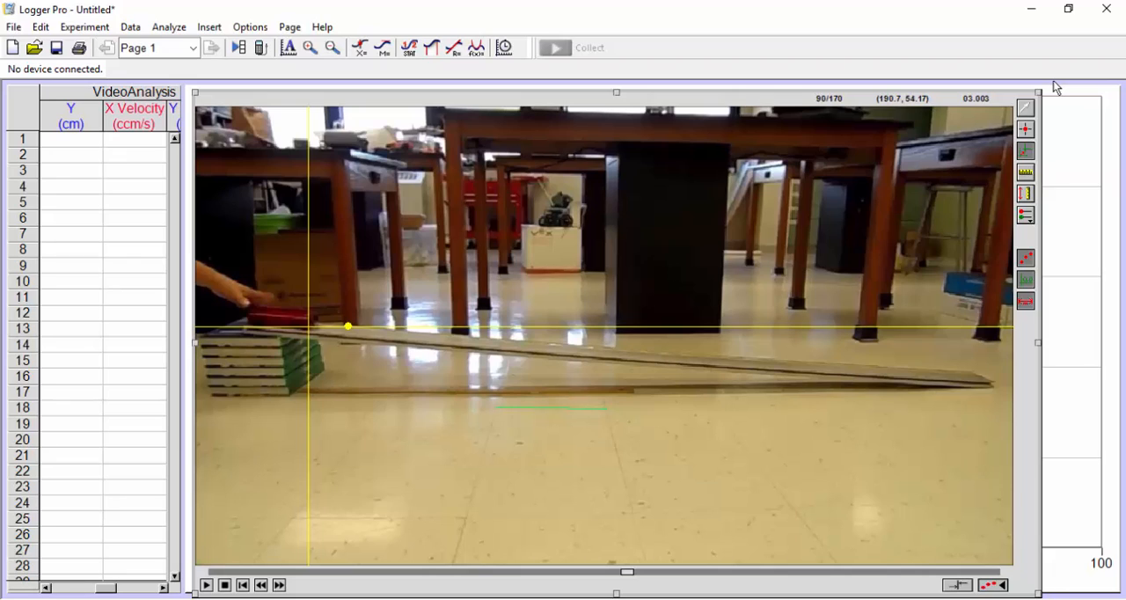
Step: Add tracking points at the cart's lower front corner on frame 90 and on frame 96
{"action": "left_click", "coordinate": [1027, 130]}
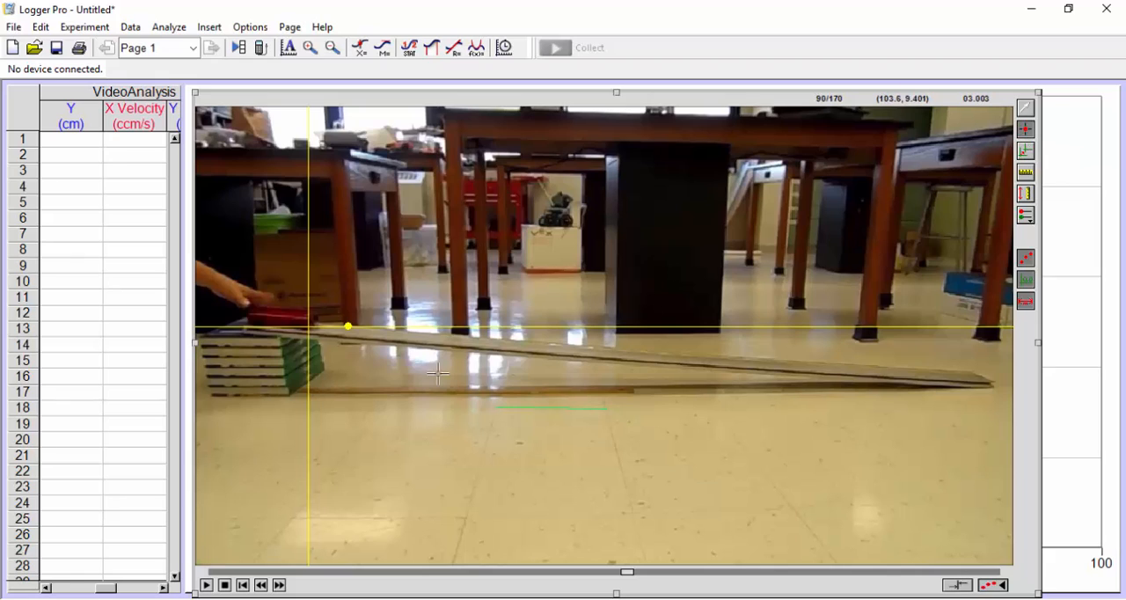
{"action": "left_click", "coordinate": [308, 327]}
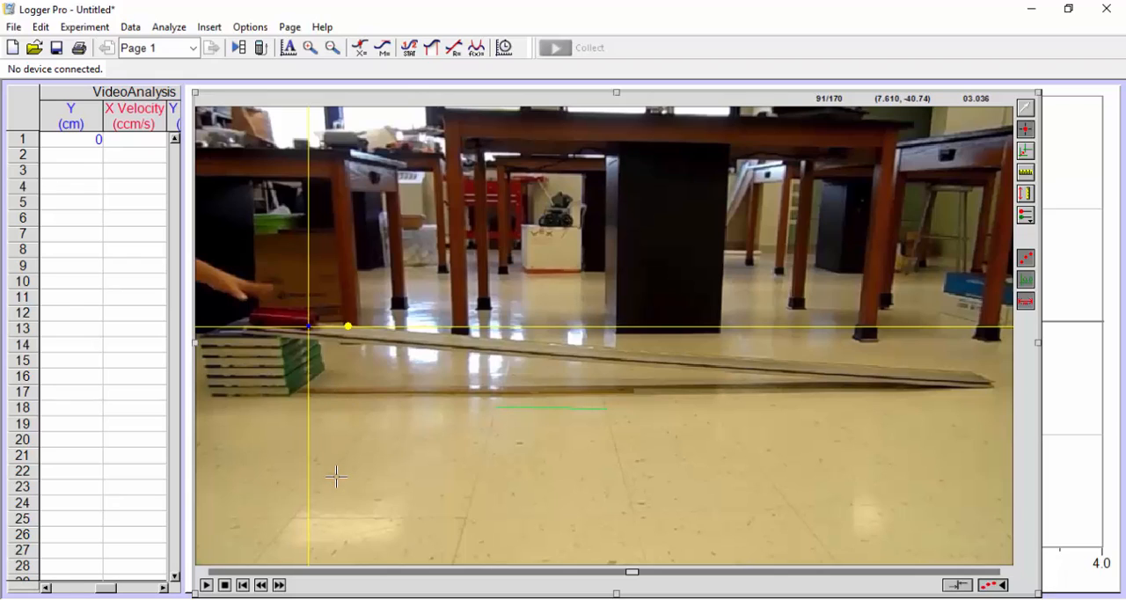
{"action": "left_click", "coordinate": [280, 586]}
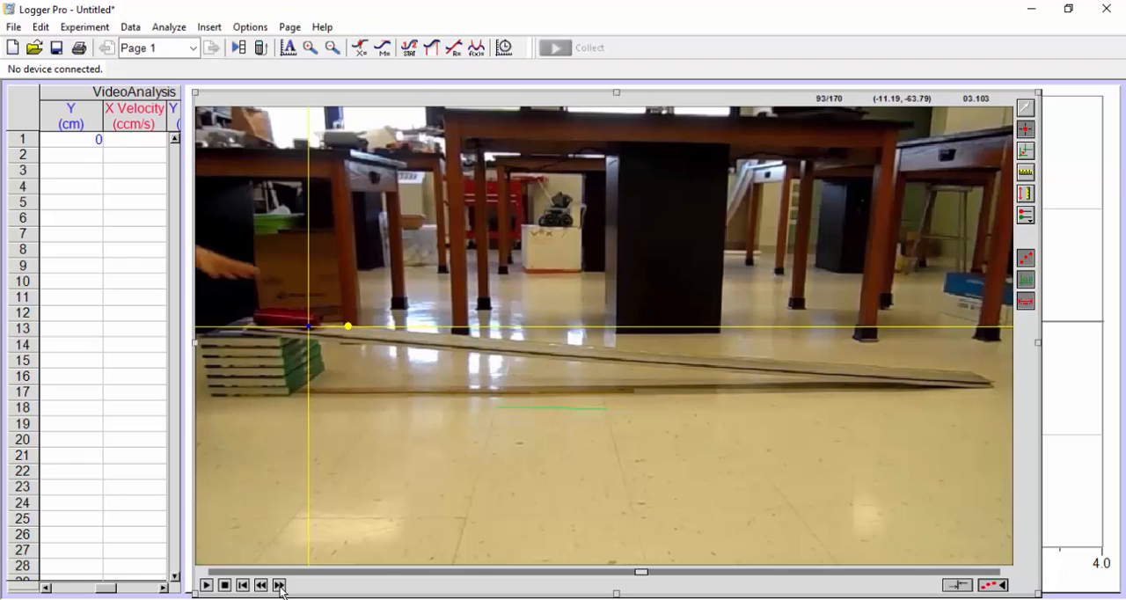
{"action": "left_click", "coordinate": [280, 585]}
{"action": "left_click", "coordinate": [279, 586]}
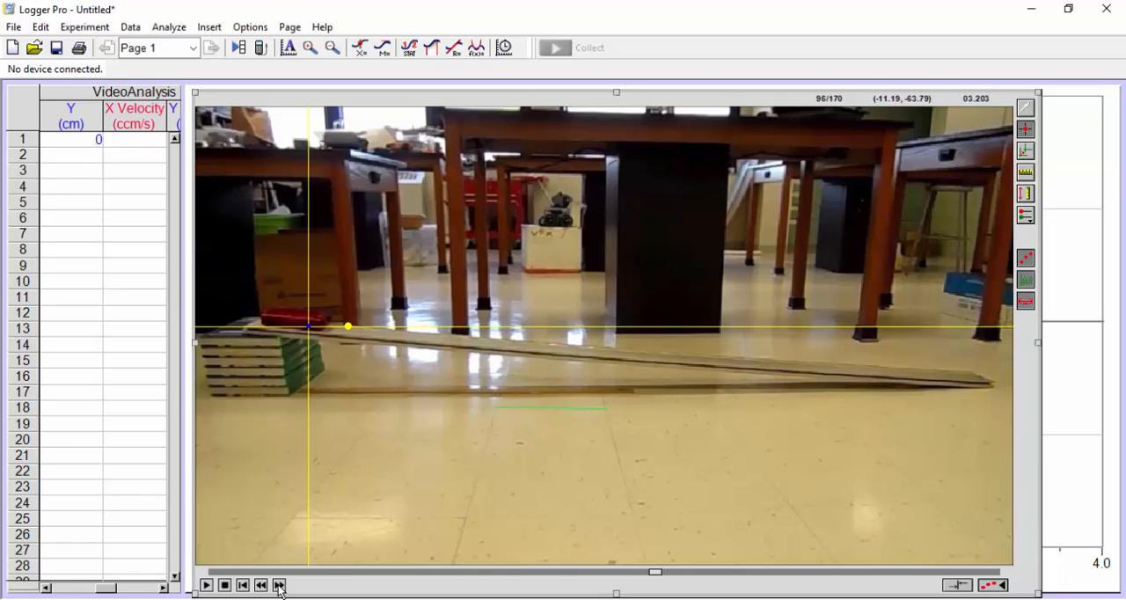
{"action": "left_click", "coordinate": [324, 329]}
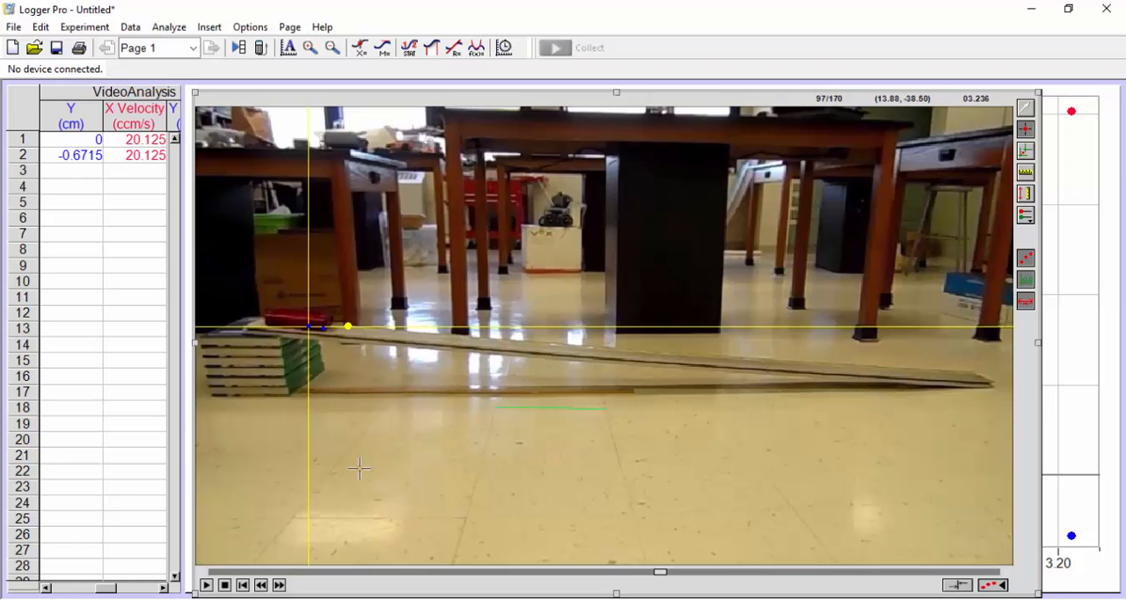
Step: Advance the movie to frame 102 and add another tracking point at the cart's lower front corner
{"action": "left_click", "coordinate": [280, 586]}
{"action": "left_click", "coordinate": [279, 585]}
{"action": "left_click", "coordinate": [280, 586]}
{"action": "left_click", "coordinate": [279, 586]}
{"action": "left_click", "coordinate": [280, 586]}
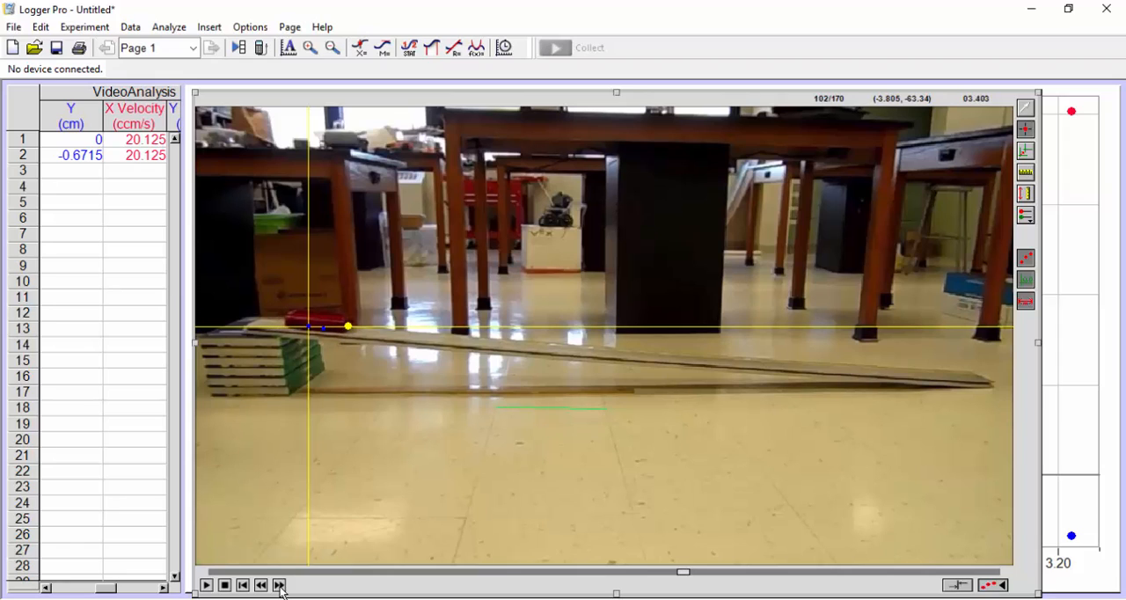
{"action": "left_click", "coordinate": [346, 327]}
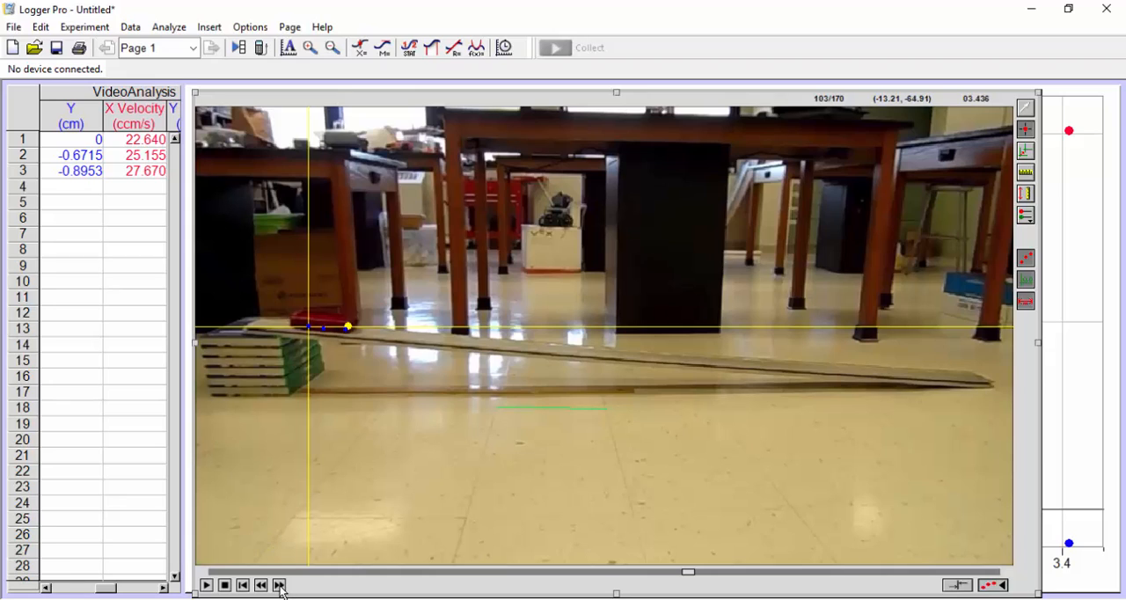
Step: Advance the movie to frame 108 and add a tracking point at the cart's lower front corner
{"action": "left_click", "coordinate": [279, 585]}
{"action": "left_click", "coordinate": [279, 587]}
{"action": "left_click", "coordinate": [280, 587]}
{"action": "left_click", "coordinate": [280, 587]}
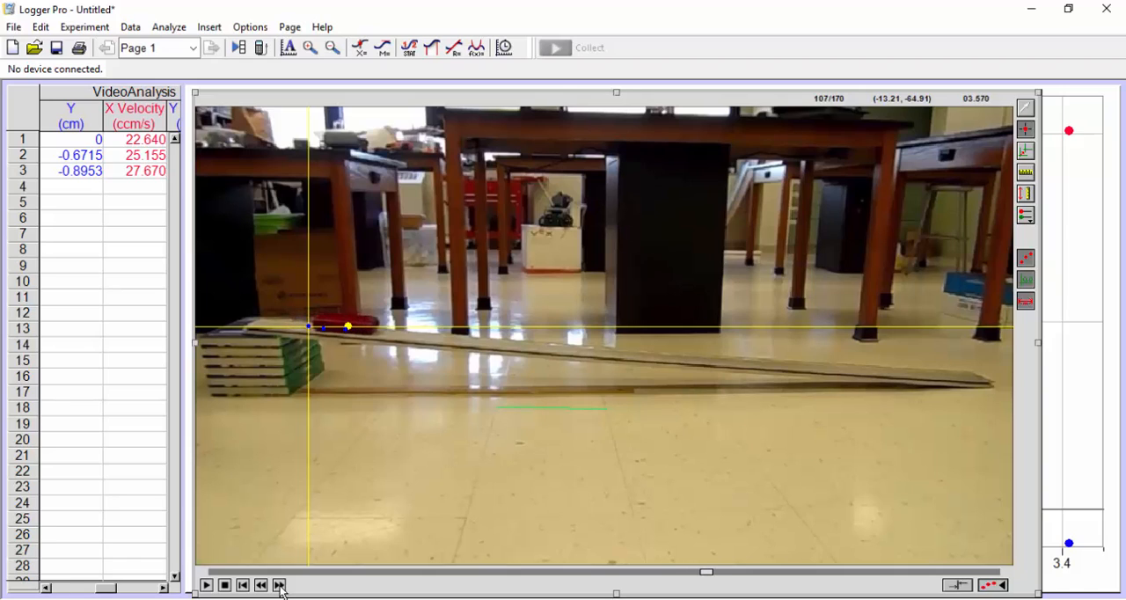
{"action": "left_click", "coordinate": [279, 586]}
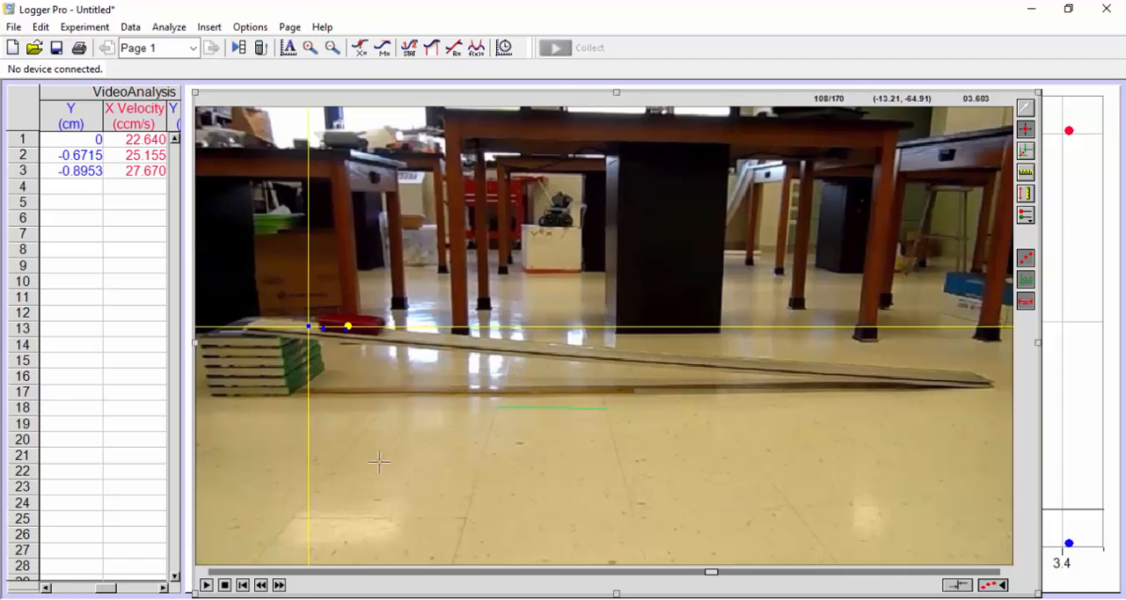
{"action": "left_click", "coordinate": [379, 333]}
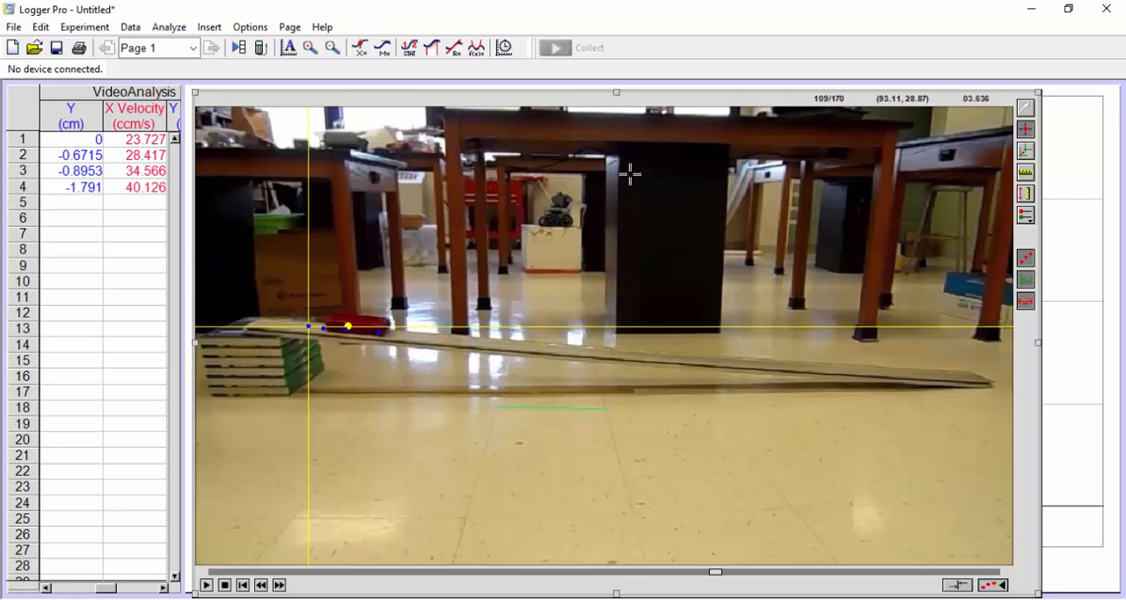
Step: Add a stray tracking point on the floor away from the cart, delete it, and return the movie to frame 109
{"action": "left_click", "coordinate": [684, 470]}
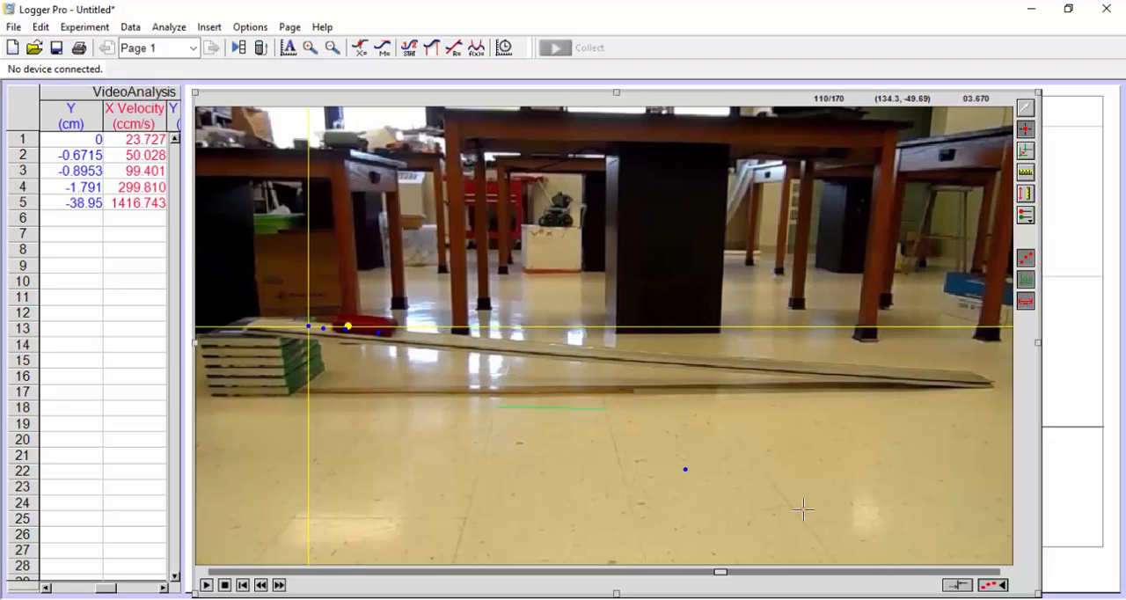
{"action": "left_click", "coordinate": [1028, 110]}
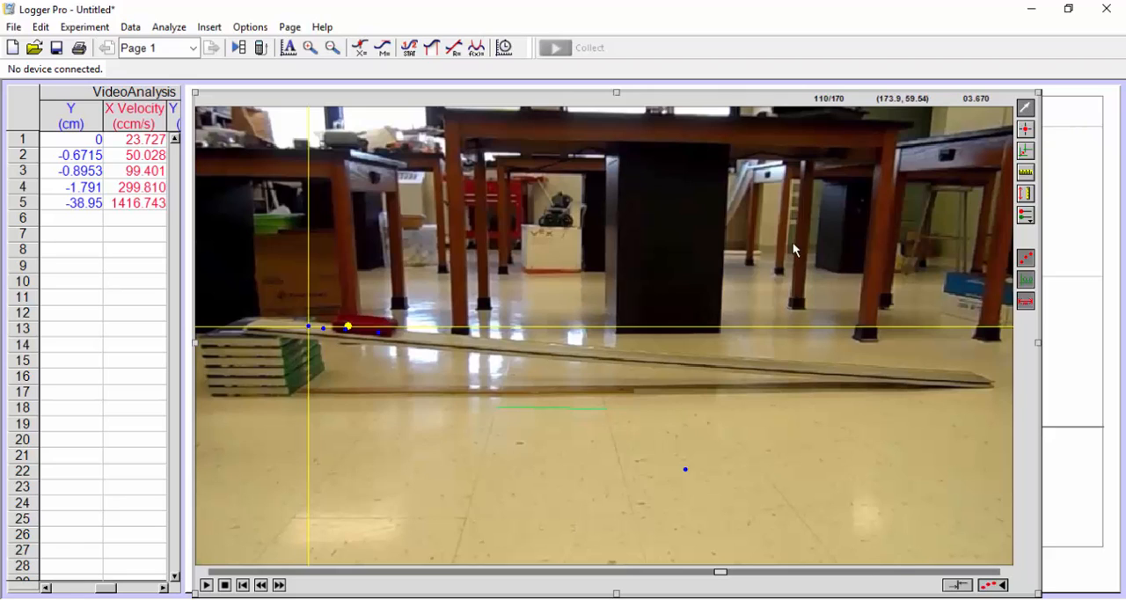
{"action": "left_click", "coordinate": [685, 471]}
{"action": "key", "text": "Delete"}
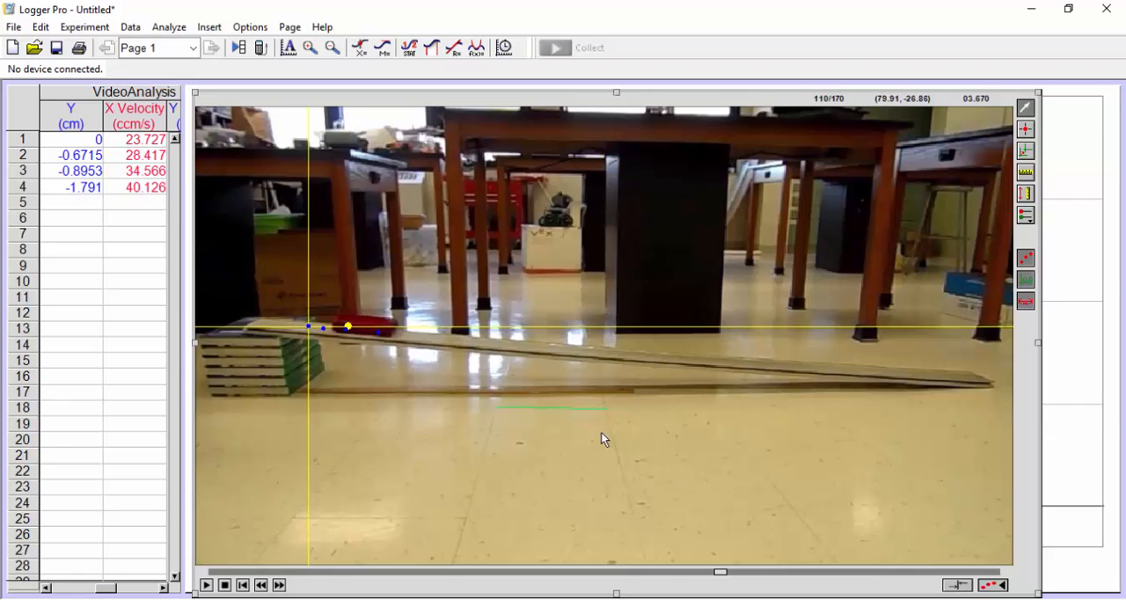
{"action": "left_click", "coordinate": [261, 586]}
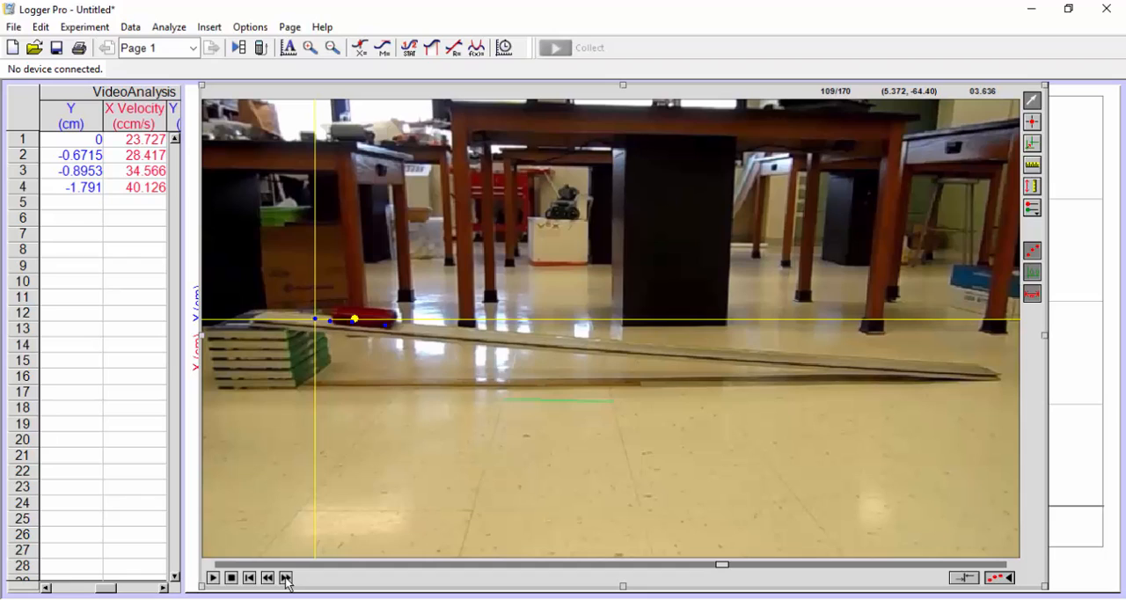
Step: Advance the movie to frame 114, reactivate point adding, and mark the cart's lower front corner
{"action": "left_click", "coordinate": [286, 578]}
{"action": "left_click", "coordinate": [286, 578]}
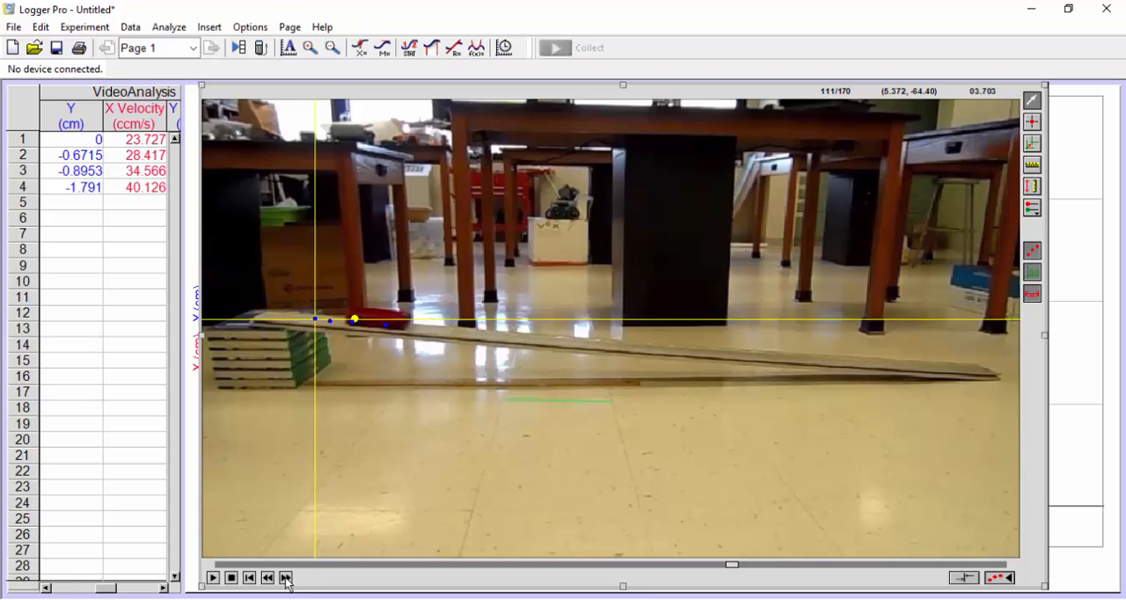
{"action": "left_click", "coordinate": [286, 578]}
{"action": "left_click", "coordinate": [286, 578]}
{"action": "left_click", "coordinate": [286, 578]}
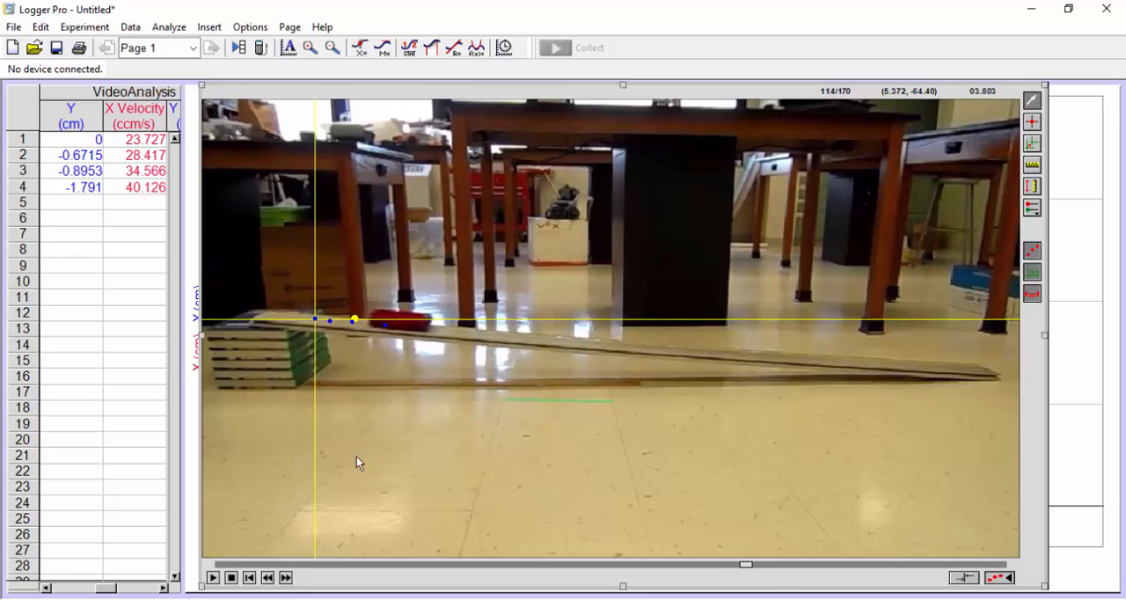
{"action": "left_click", "coordinate": [1032, 122]}
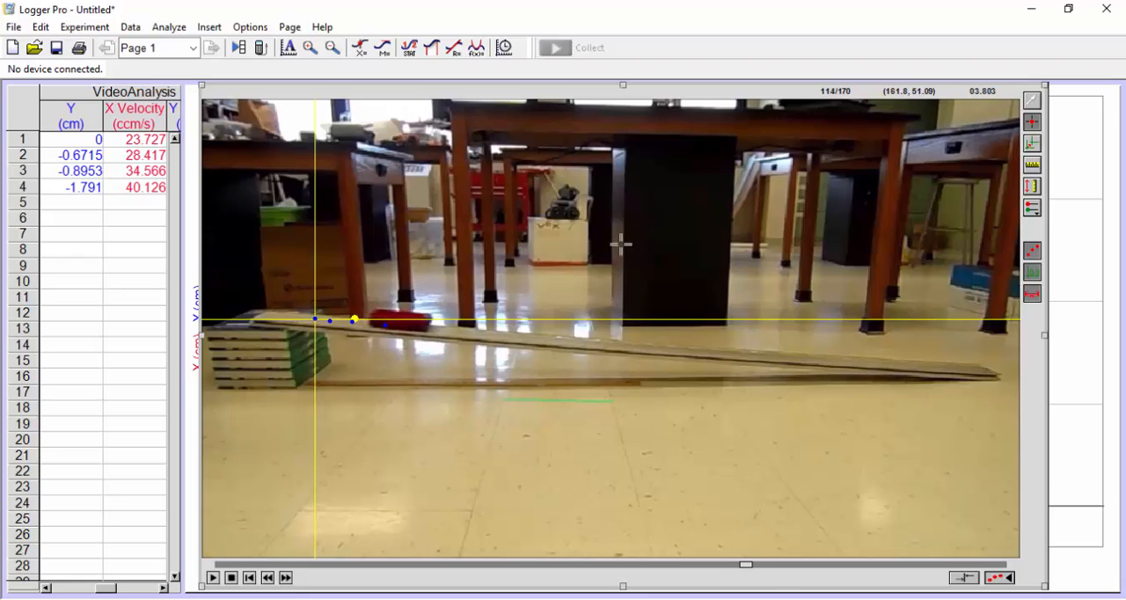
{"action": "left_click", "coordinate": [427, 329]}
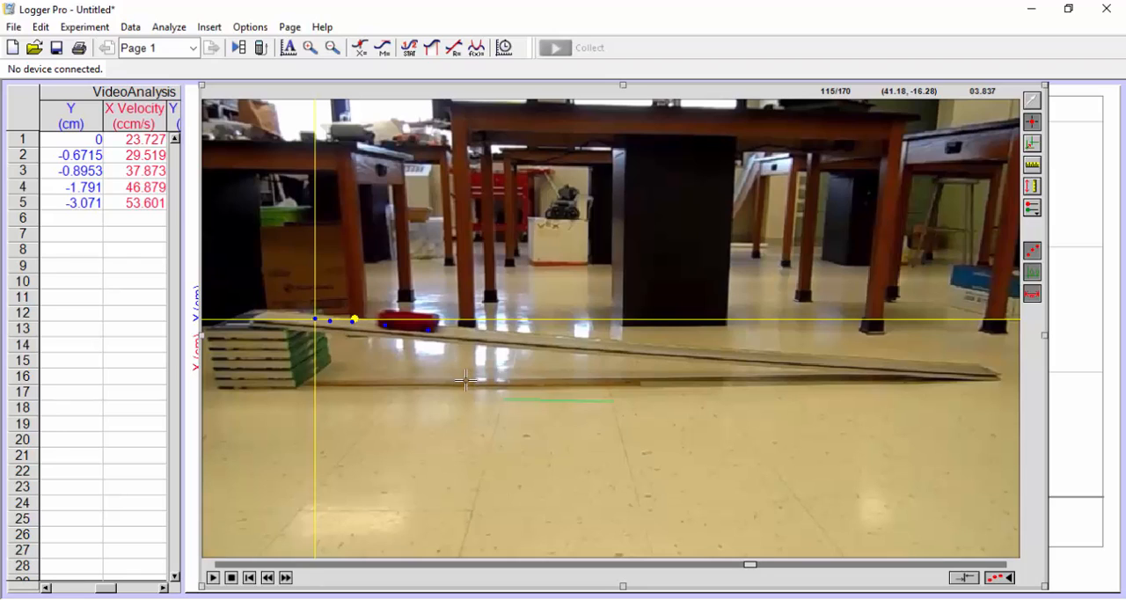
Step: Advance the movie to frame 120 and add a tracking point at the cart's lower front corner
{"action": "left_click", "coordinate": [286, 578]}
{"action": "left_click", "coordinate": [286, 578]}
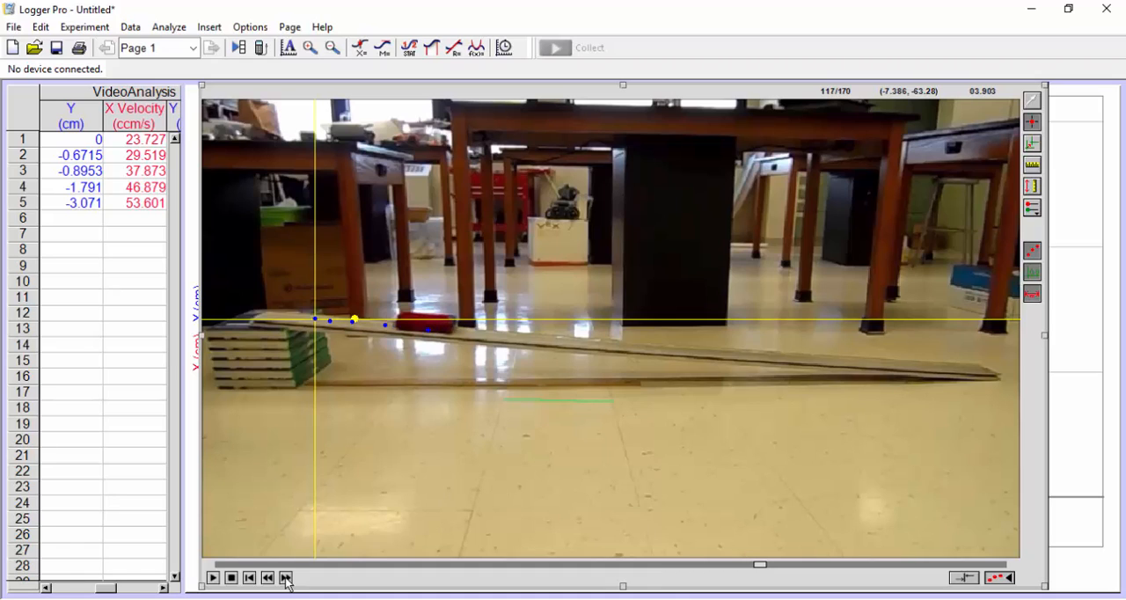
{"action": "left_click", "coordinate": [286, 578]}
{"action": "left_click", "coordinate": [286, 578]}
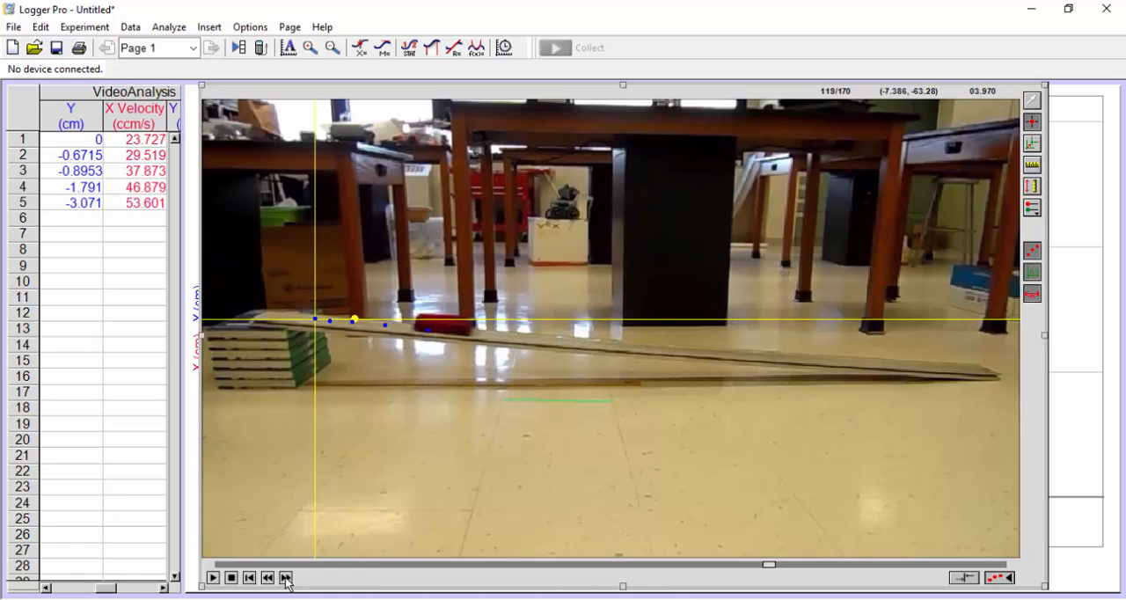
{"action": "left_click", "coordinate": [286, 578]}
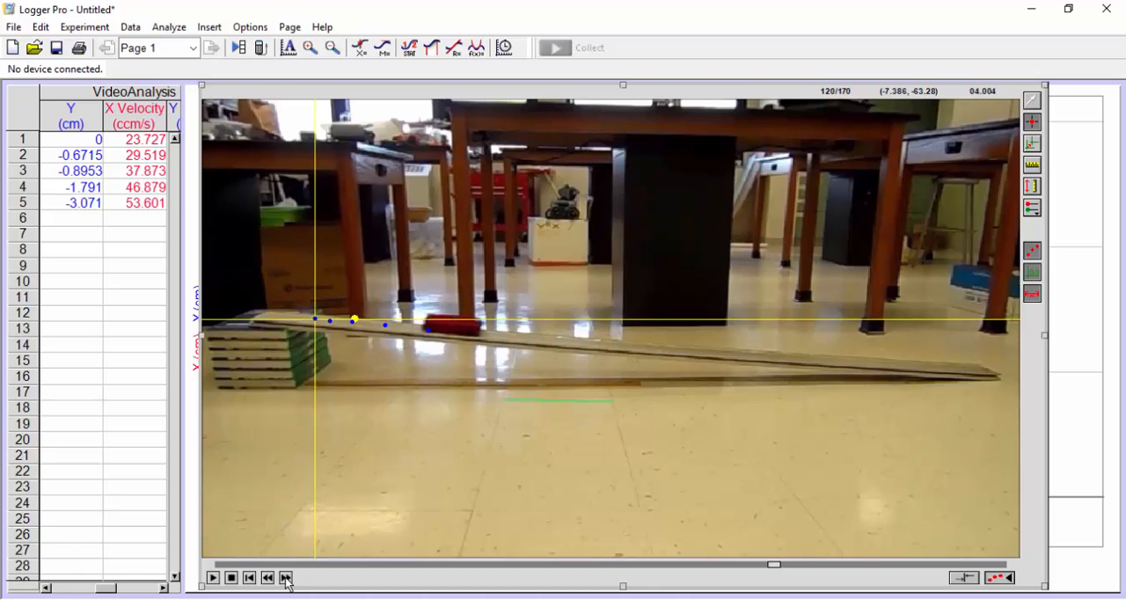
{"action": "left_click", "coordinate": [479, 333]}
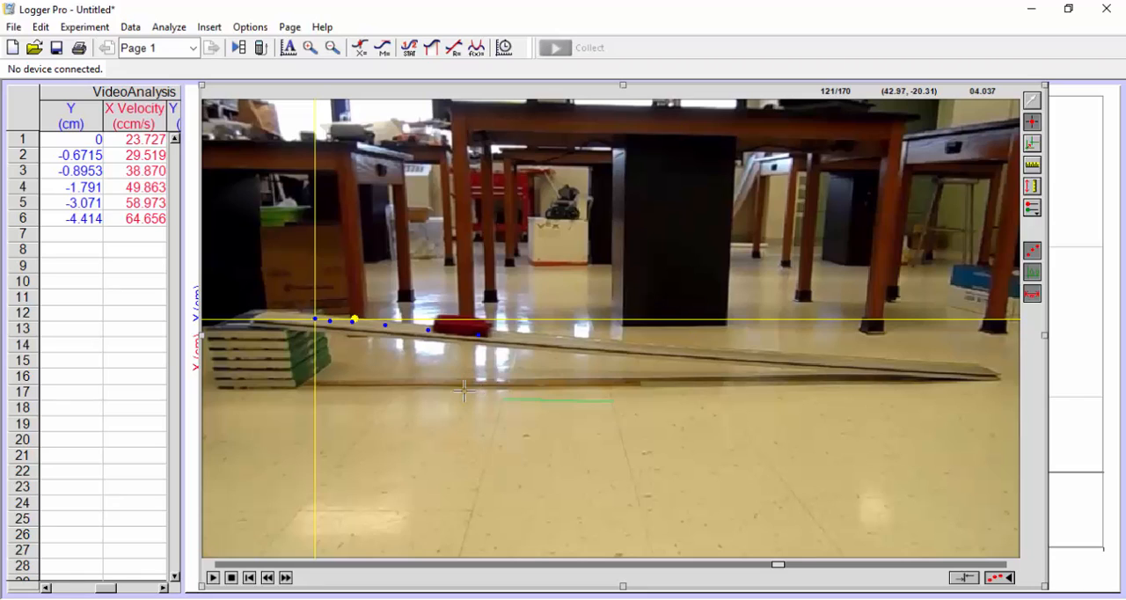
Step: Advance the movie to frame 126 and add a tracking point at the cart's lower front corner
{"action": "left_click", "coordinate": [285, 578]}
{"action": "left_click", "coordinate": [285, 578]}
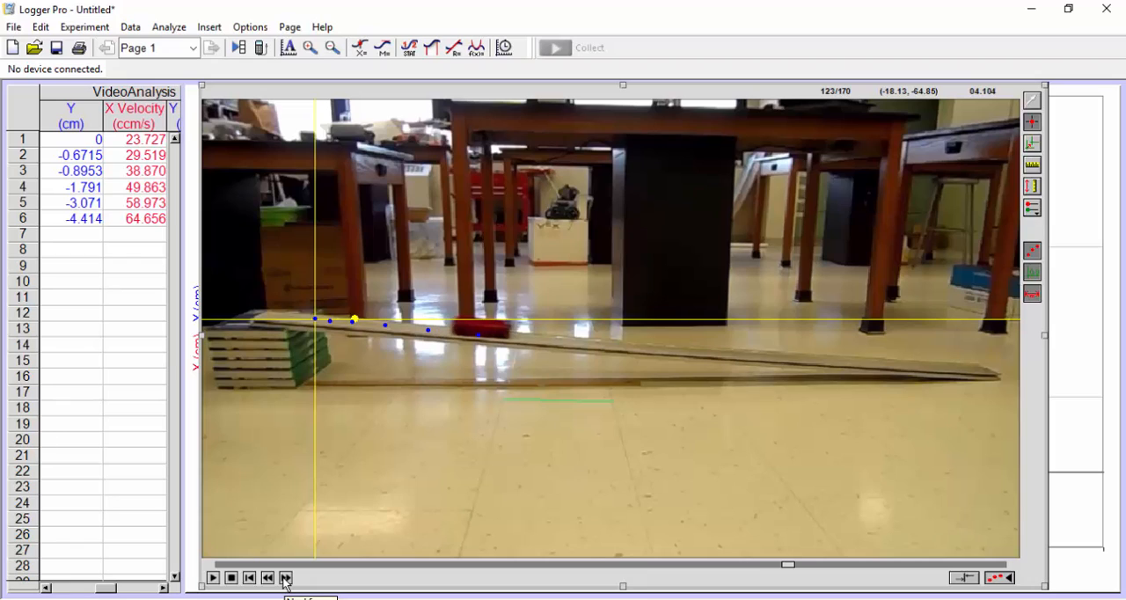
{"action": "left_click", "coordinate": [285, 578]}
{"action": "left_click", "coordinate": [285, 578]}
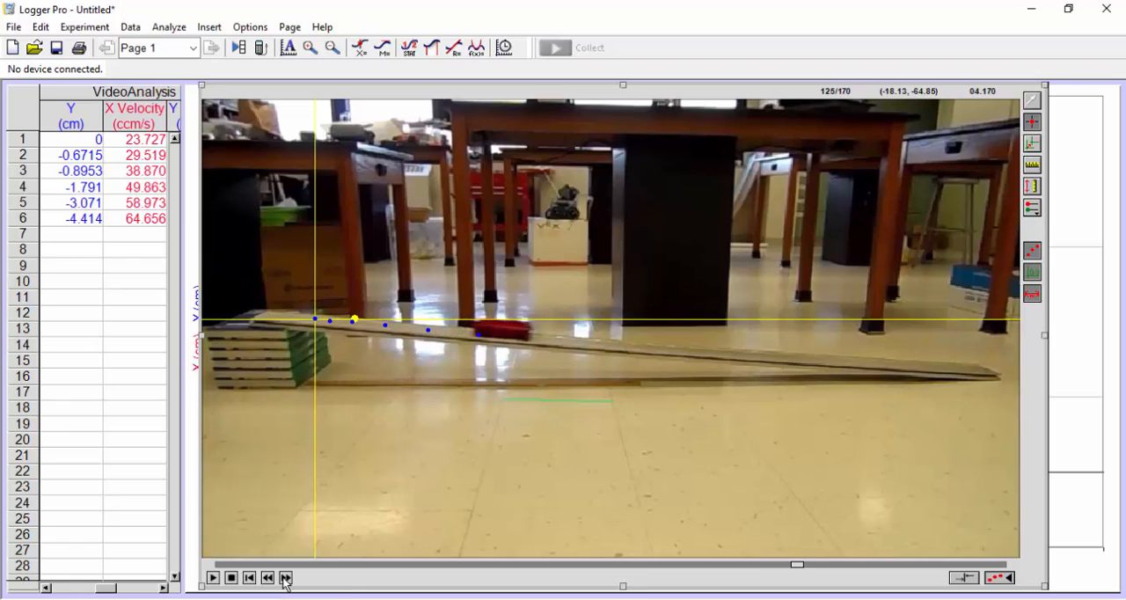
{"action": "left_click", "coordinate": [285, 578]}
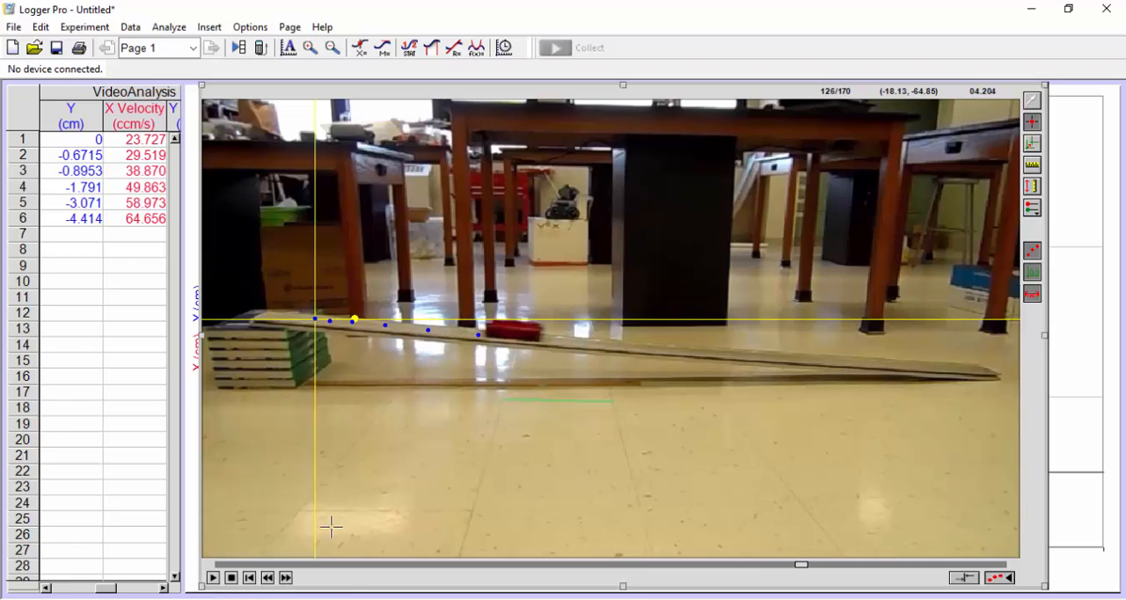
{"action": "left_click", "coordinate": [540, 337]}
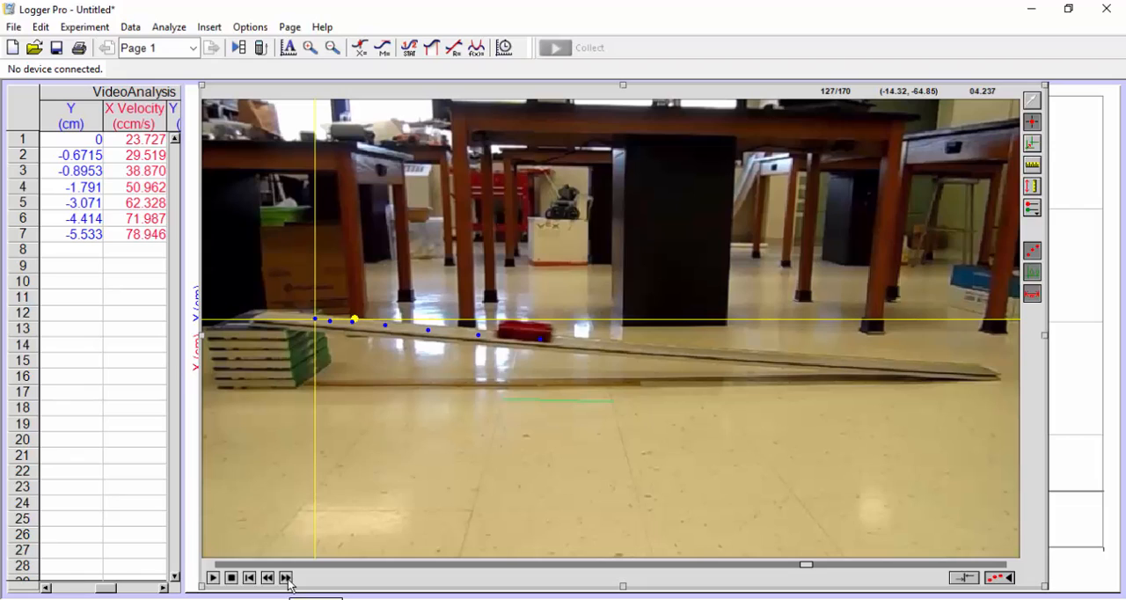
Step: Advance the movie to frame 132 and add a tracking point at the cart's lower front corner
{"action": "left_click", "coordinate": [286, 578]}
{"action": "left_click", "coordinate": [286, 578]}
{"action": "left_click", "coordinate": [287, 578]}
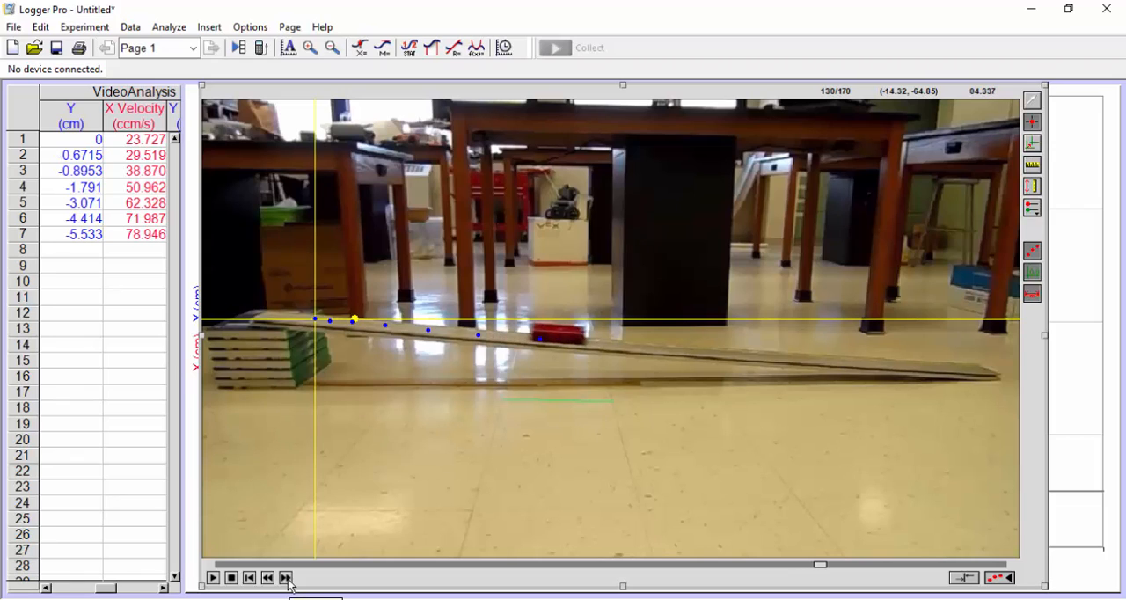
{"action": "left_click", "coordinate": [286, 578]}
{"action": "left_click", "coordinate": [287, 578]}
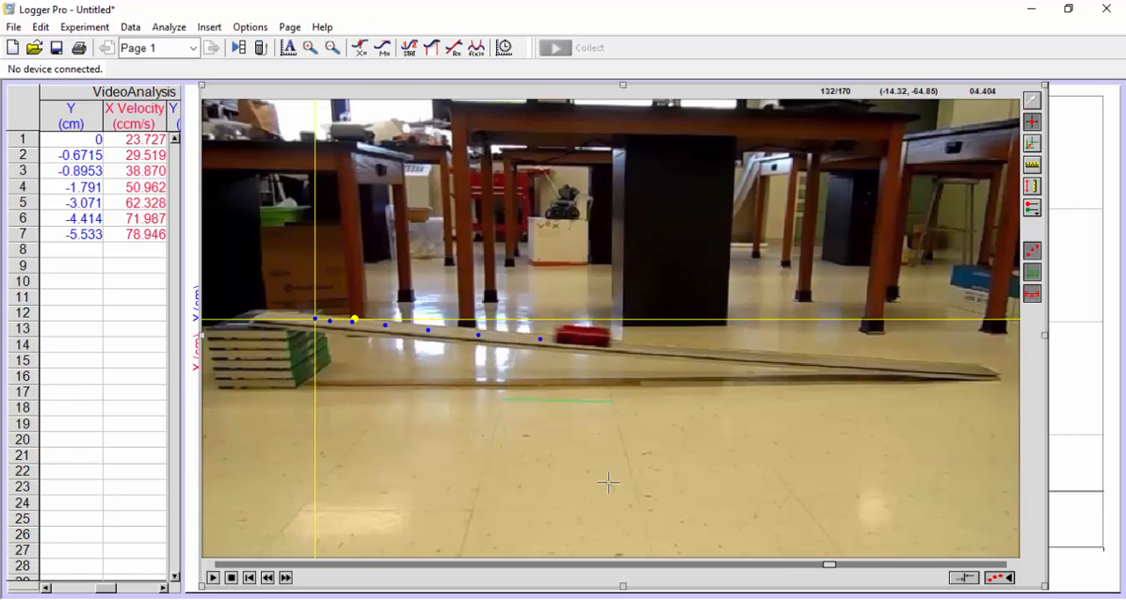
{"action": "left_click", "coordinate": [609, 346]}
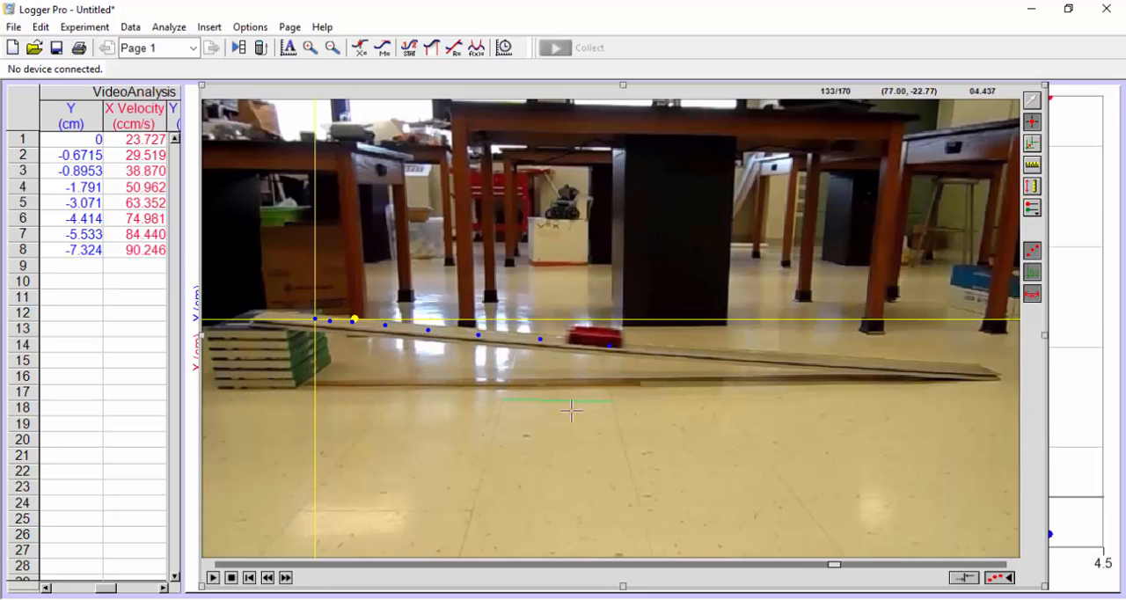
Step: Advance the movie to frame 138 and add a tracking point at the cart's lower front corner
{"action": "left_click", "coordinate": [286, 578]}
{"action": "left_click", "coordinate": [286, 578]}
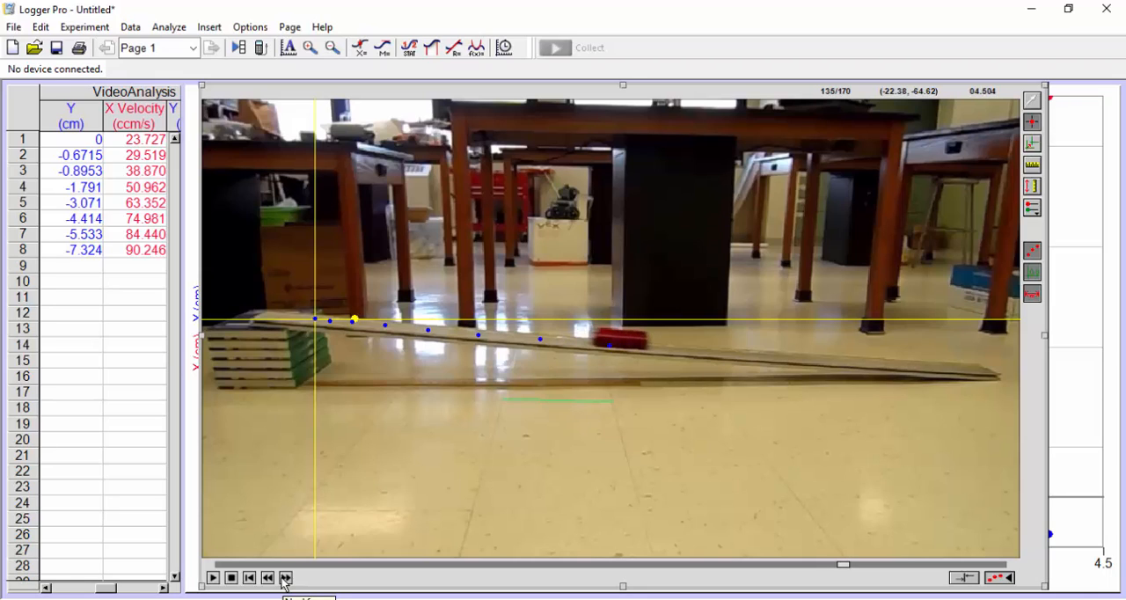
{"action": "left_click", "coordinate": [286, 578]}
{"action": "left_click", "coordinate": [285, 578]}
{"action": "left_click", "coordinate": [286, 578]}
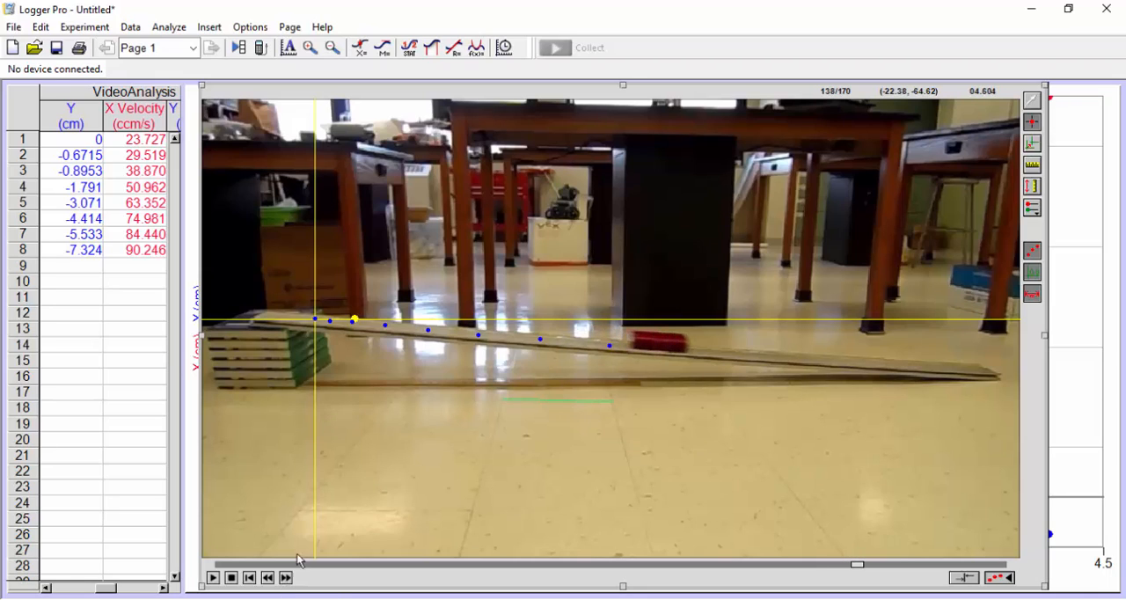
{"action": "left_click", "coordinate": [687, 351]}
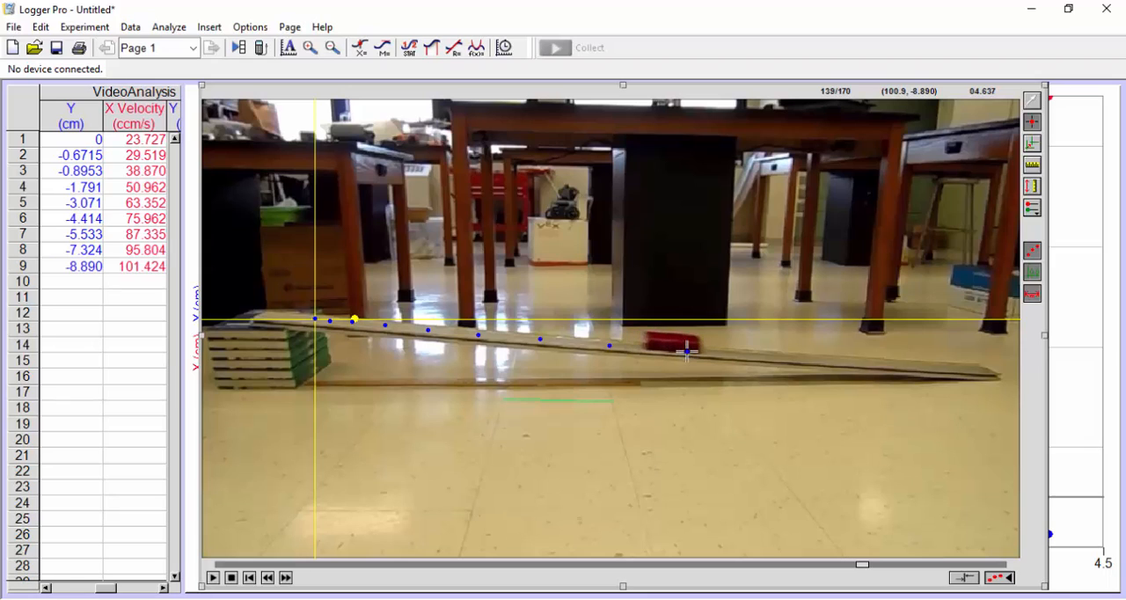
Step: Advance the movie to frame 144 and add a tracking point at the cart's lower front corner
{"action": "left_click", "coordinate": [286, 578]}
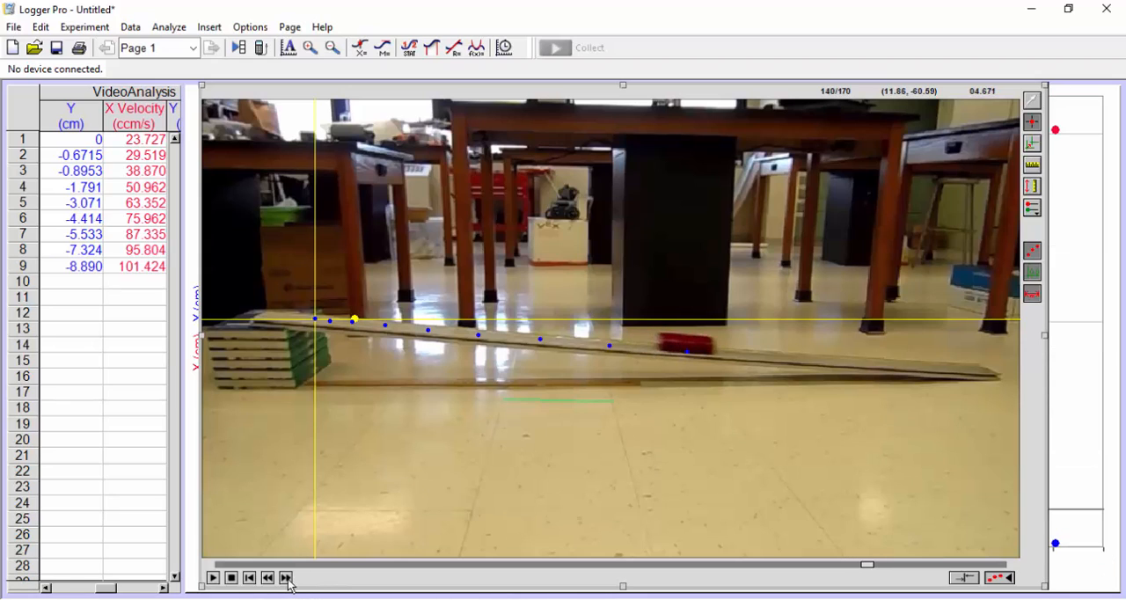
{"action": "left_click", "coordinate": [286, 578]}
{"action": "left_click", "coordinate": [286, 578]}
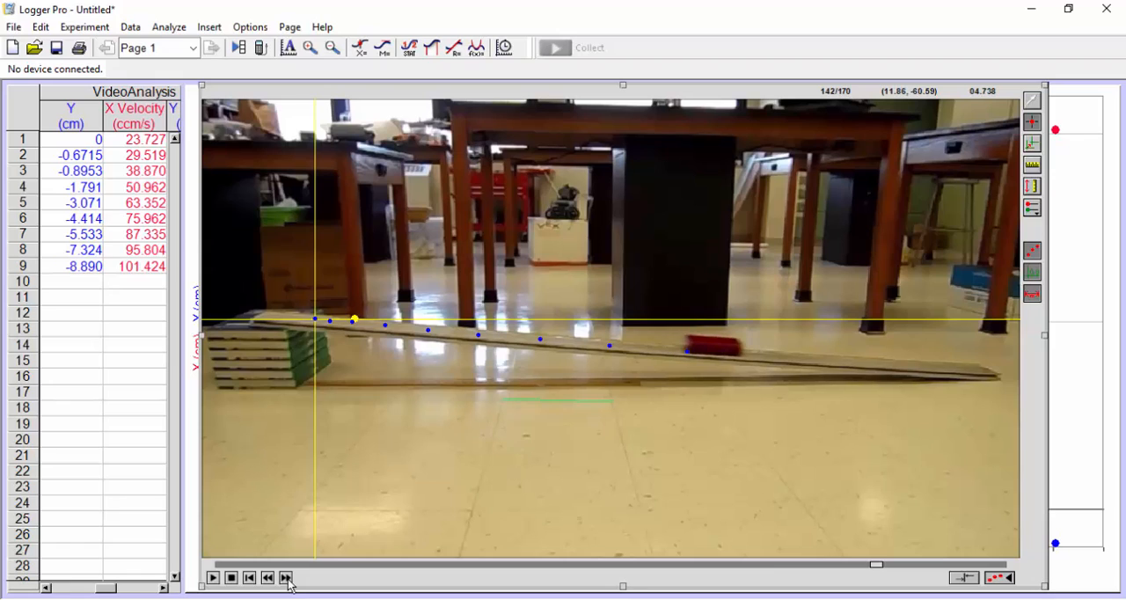
{"action": "left_click", "coordinate": [286, 578]}
{"action": "left_click", "coordinate": [286, 578]}
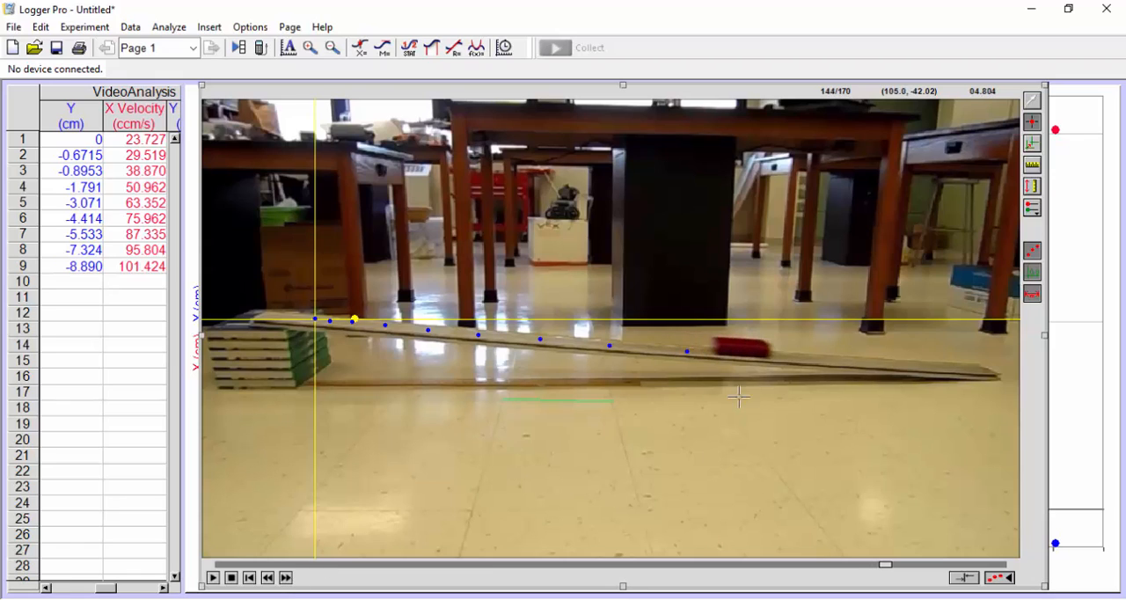
{"action": "left_click", "coordinate": [770, 356]}
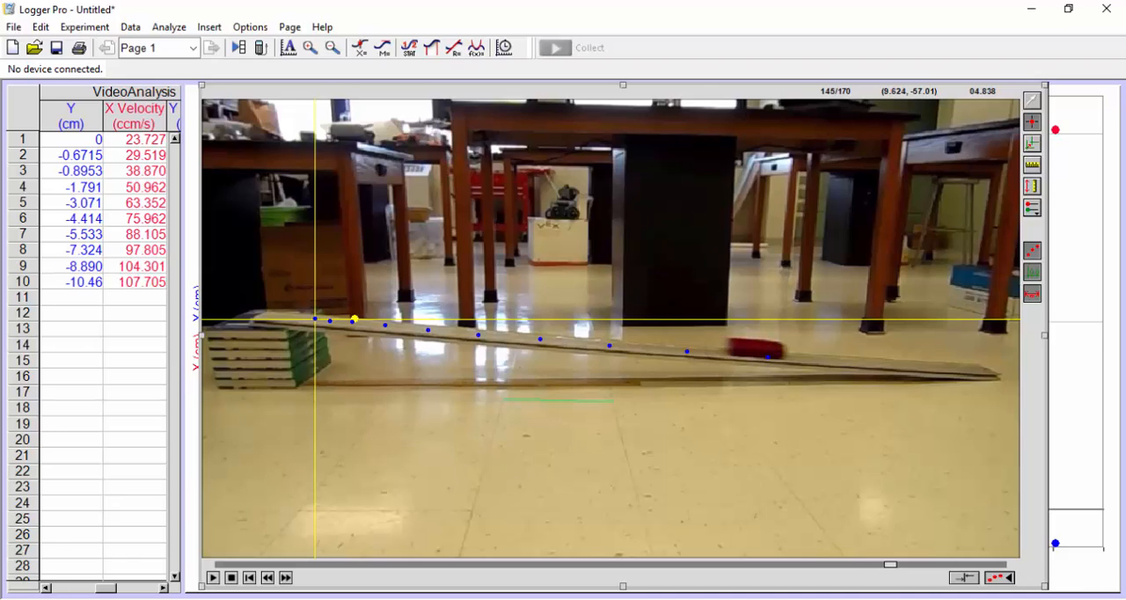
Step: Advance the movie to frame 150 and add a tracking point at the cart's lower front corner
{"action": "left_click", "coordinate": [286, 578]}
{"action": "left_click", "coordinate": [286, 578]}
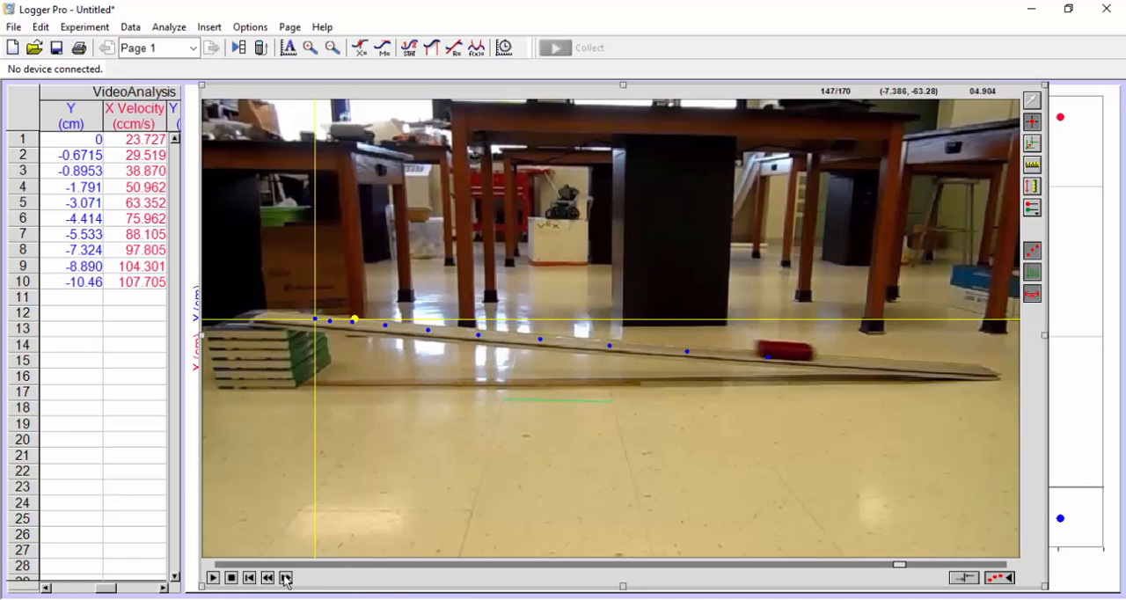
{"action": "left_click", "coordinate": [286, 578]}
{"action": "left_click", "coordinate": [286, 578]}
{"action": "left_click", "coordinate": [285, 578]}
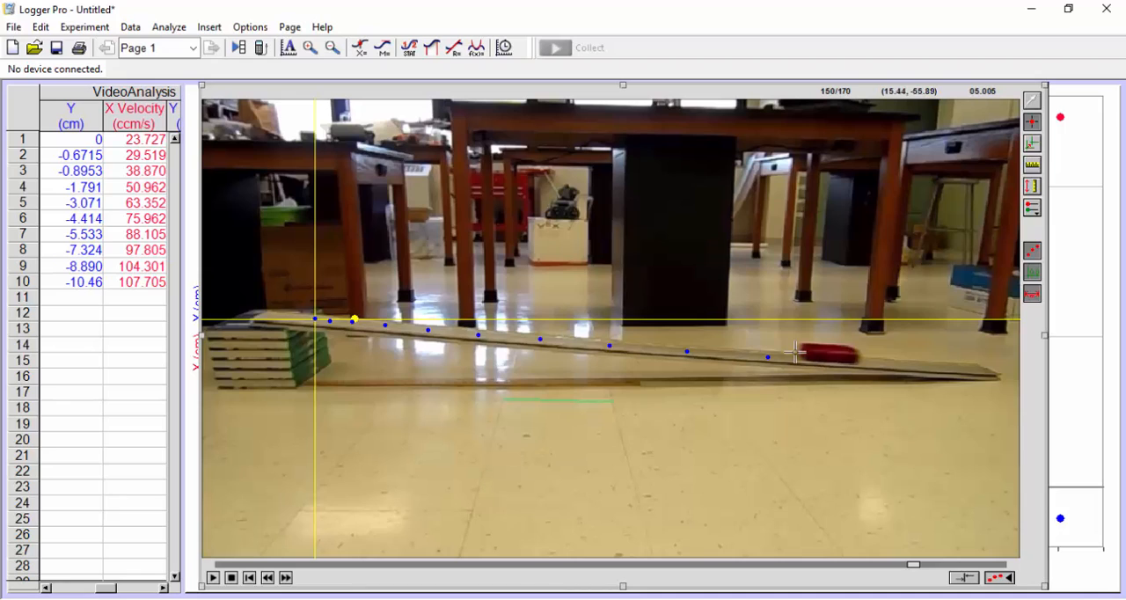
{"action": "left_click", "coordinate": [856, 359]}
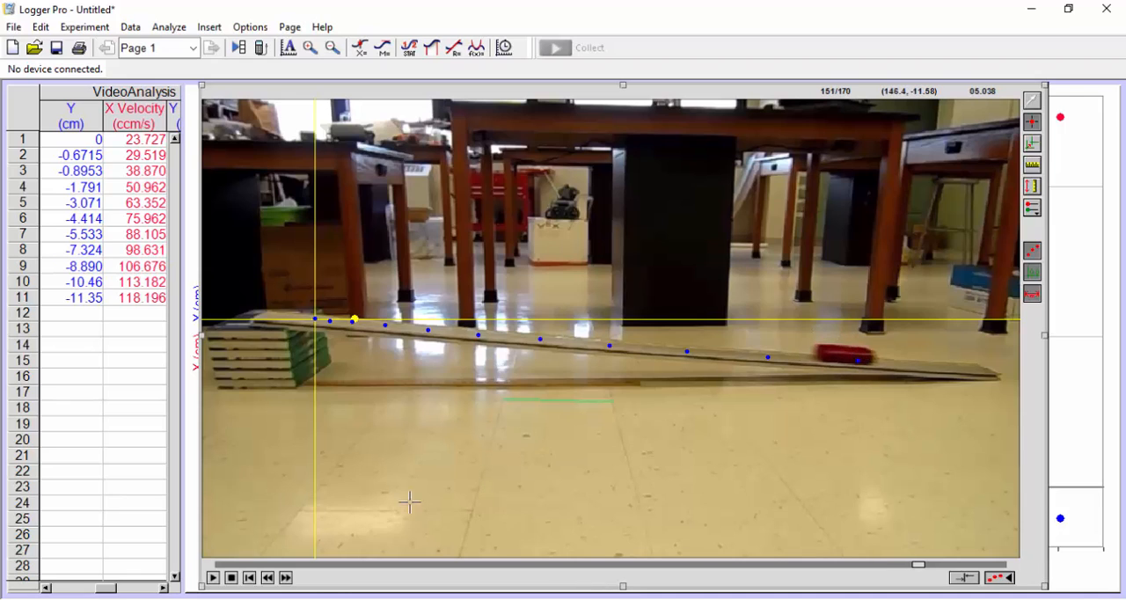
Step: Advance the movie to frame 156 and add a tracking point at the cart's lower front corner
{"action": "left_click", "coordinate": [286, 578]}
{"action": "left_click", "coordinate": [286, 578]}
{"action": "left_click", "coordinate": [286, 578]}
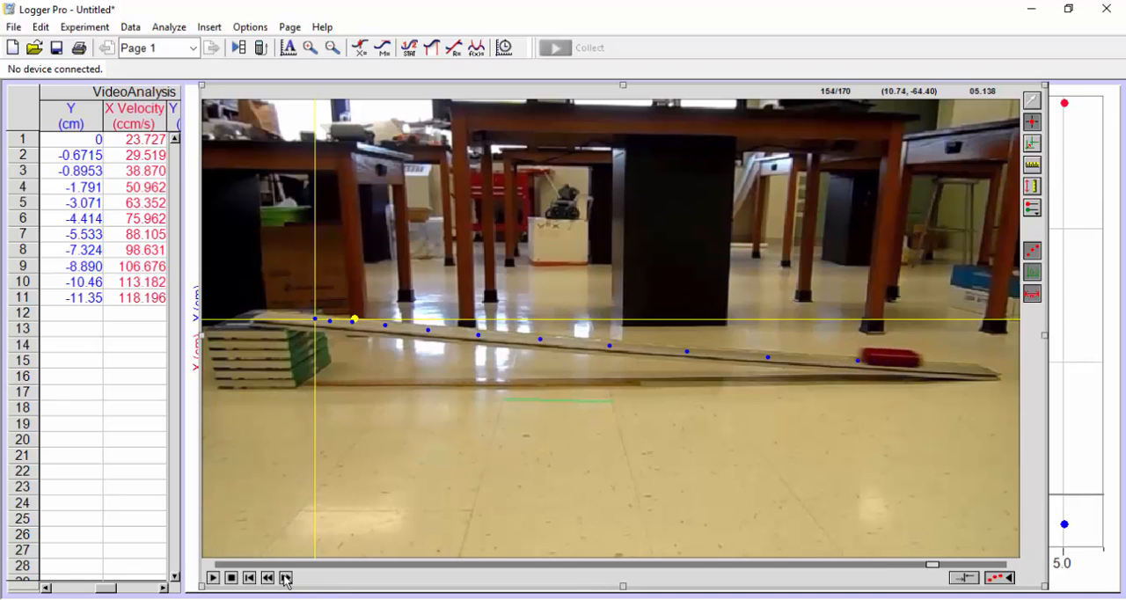
{"action": "left_click", "coordinate": [286, 578]}
{"action": "left_click", "coordinate": [286, 578]}
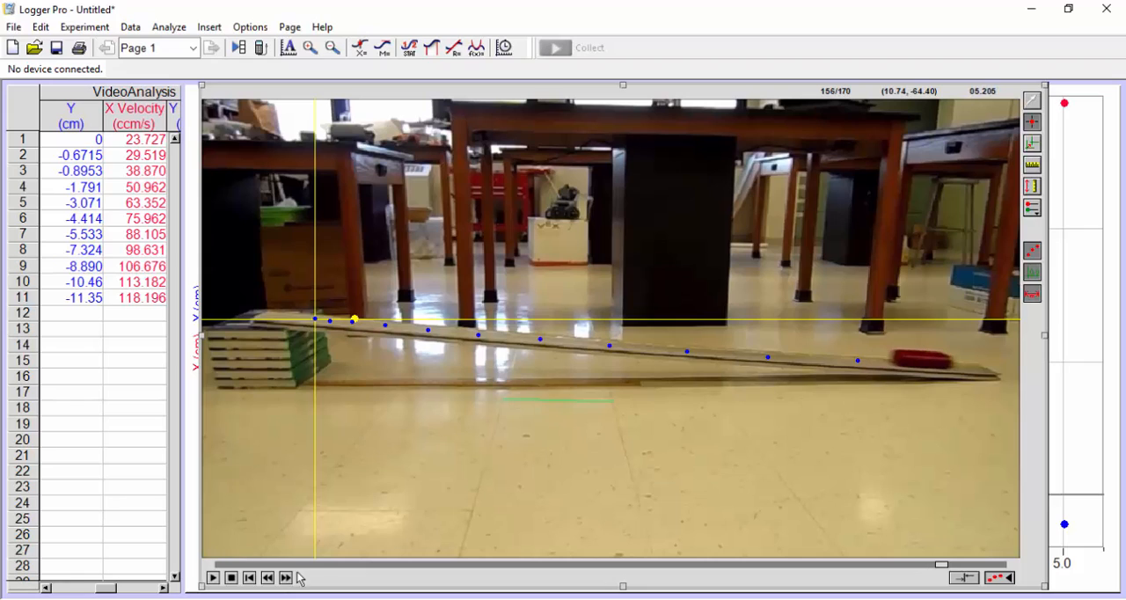
{"action": "left_click", "coordinate": [952, 364]}
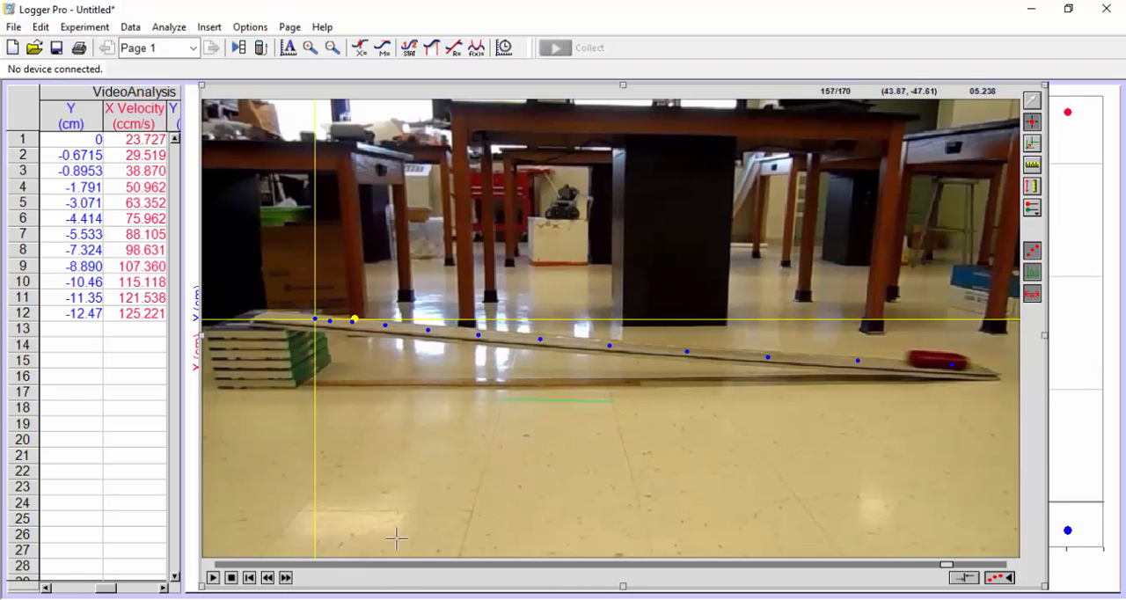
Step: Advance the movie to frame 162 to check whether the cart can still be tracked on the ramp
{"action": "left_click", "coordinate": [286, 578]}
{"action": "left_click", "coordinate": [286, 578]}
{"action": "left_click", "coordinate": [285, 578]}
{"action": "left_click", "coordinate": [286, 578]}
{"action": "left_click", "coordinate": [286, 578]}
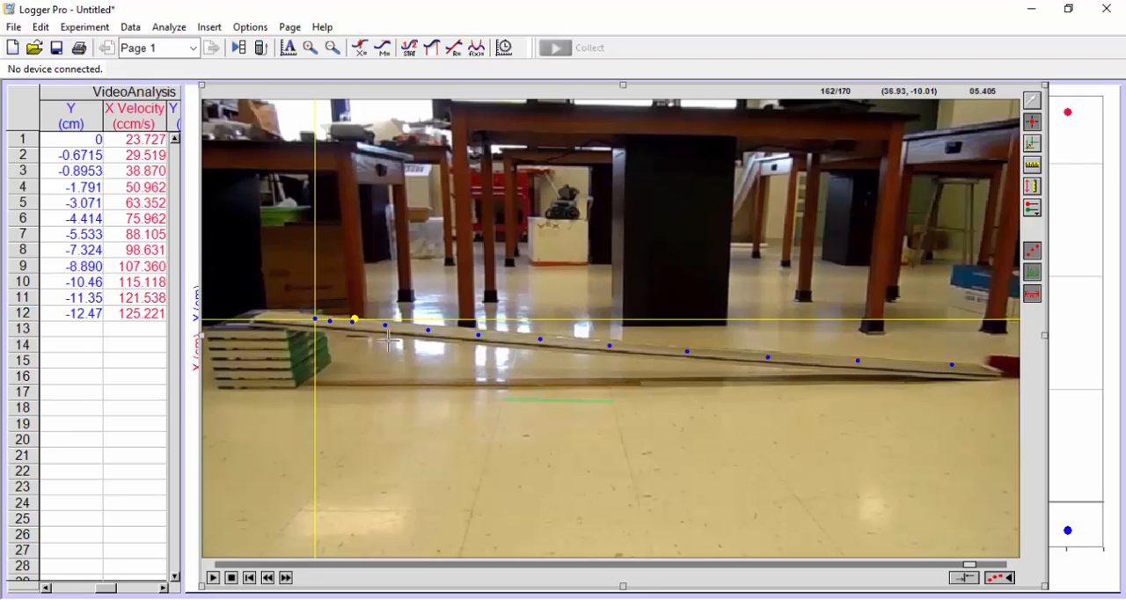
Step: Bring the graph in front of the movie and plot only X position against time on its vertical axis
{"action": "left_click", "coordinate": [1081, 178]}
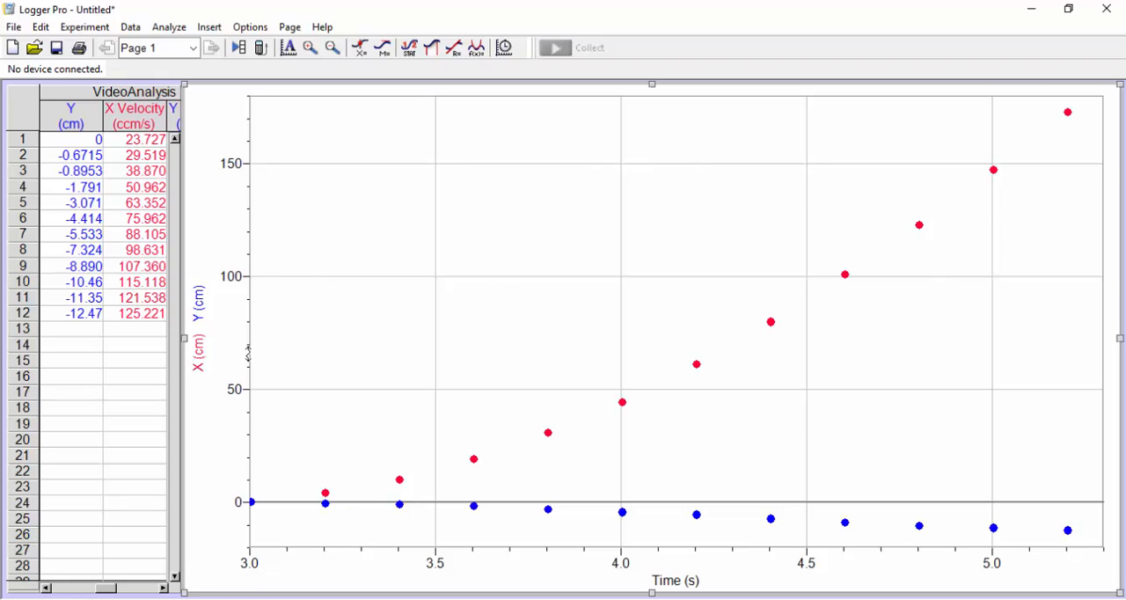
{"action": "left_click", "coordinate": [213, 364]}
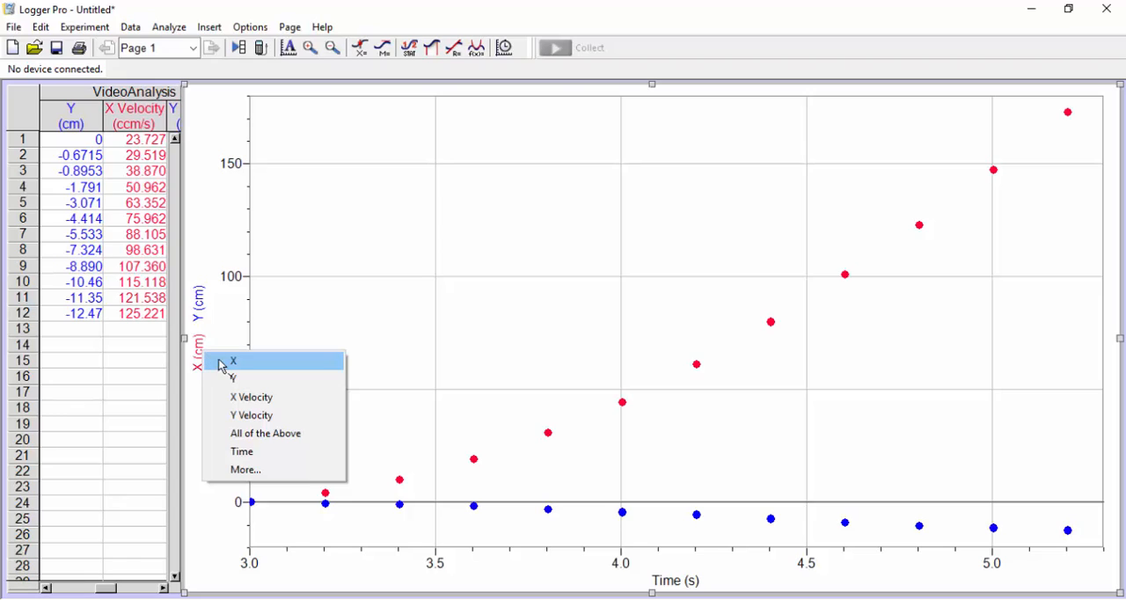
{"action": "left_click", "coordinate": [225, 363]}
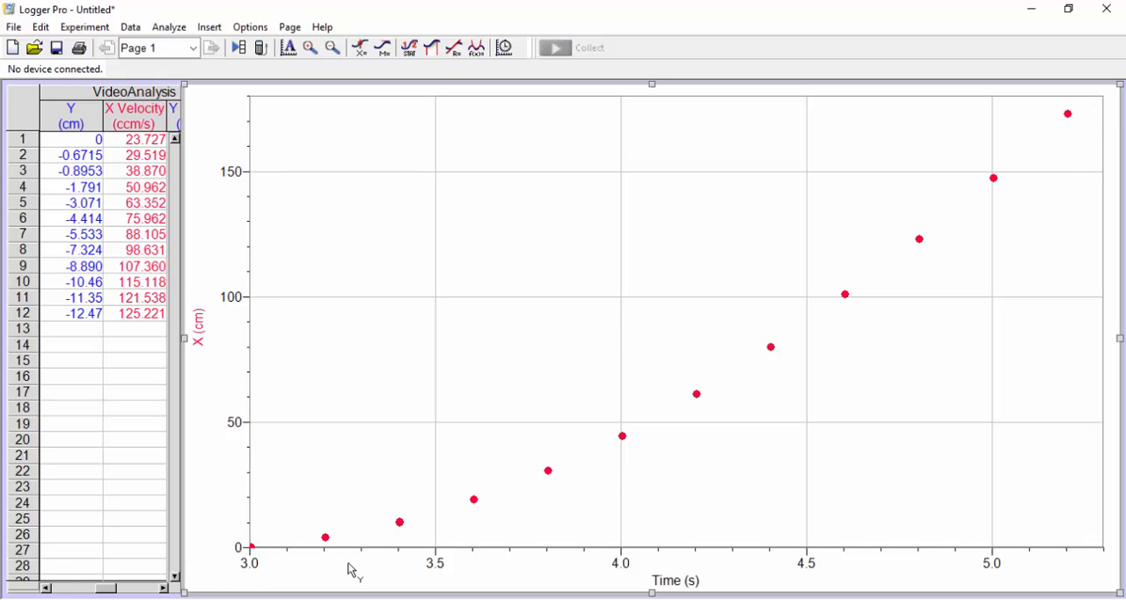
Step: Change the graph's vertical axis from X position to X Velocity
{"action": "left_click", "coordinate": [204, 332]}
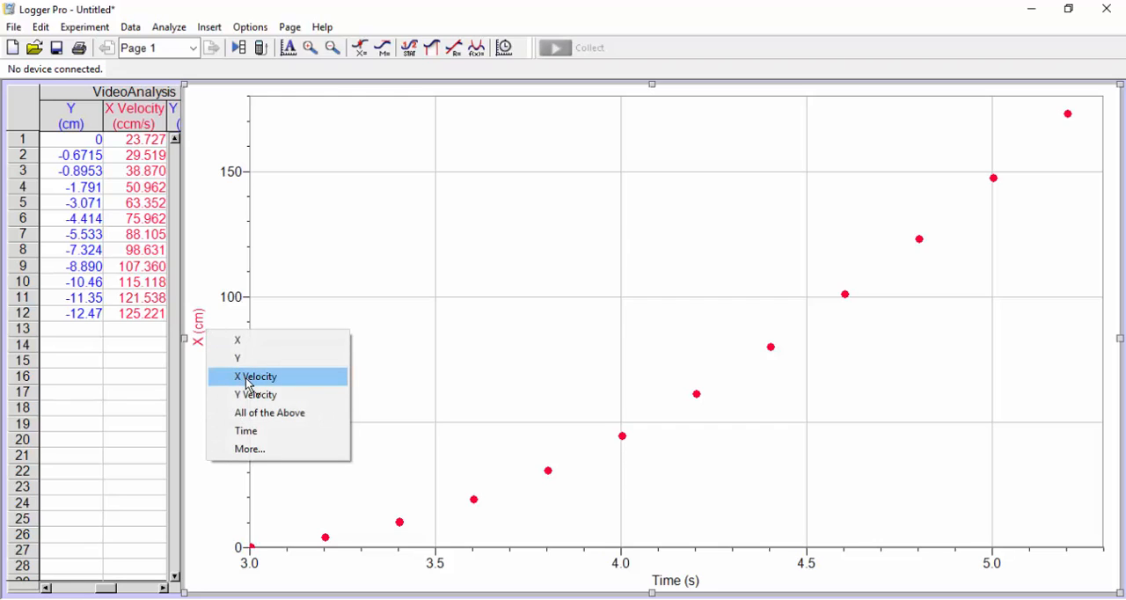
{"action": "left_click", "coordinate": [247, 384]}
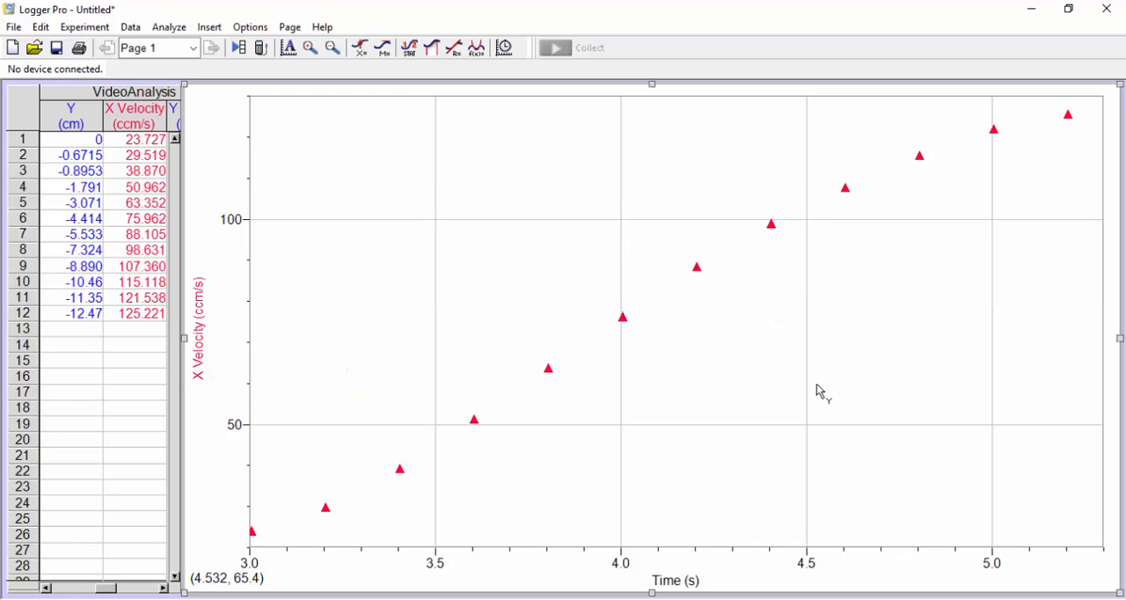